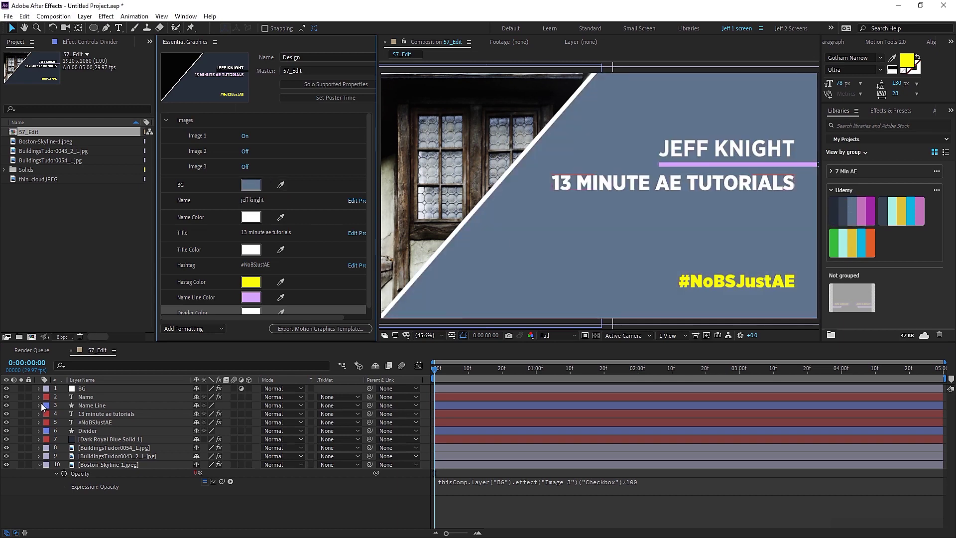
Select the Name Line layer and sample the Name Color property from a dark slate swatch in the Udemy library palette
{"action": "left_click", "coordinate": [99, 406]}
{"action": "left_click", "coordinate": [281, 217]}
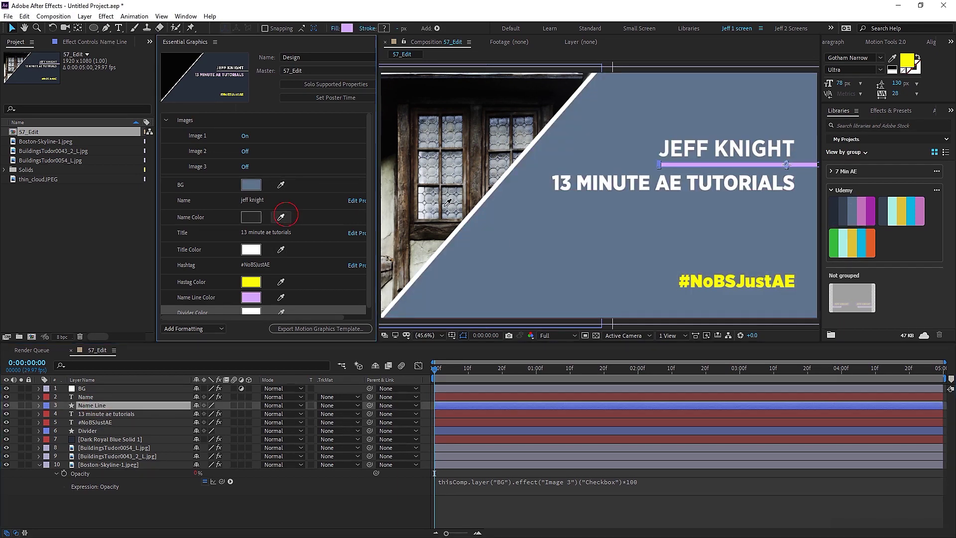
{"action": "left_click", "coordinate": [849, 212]}
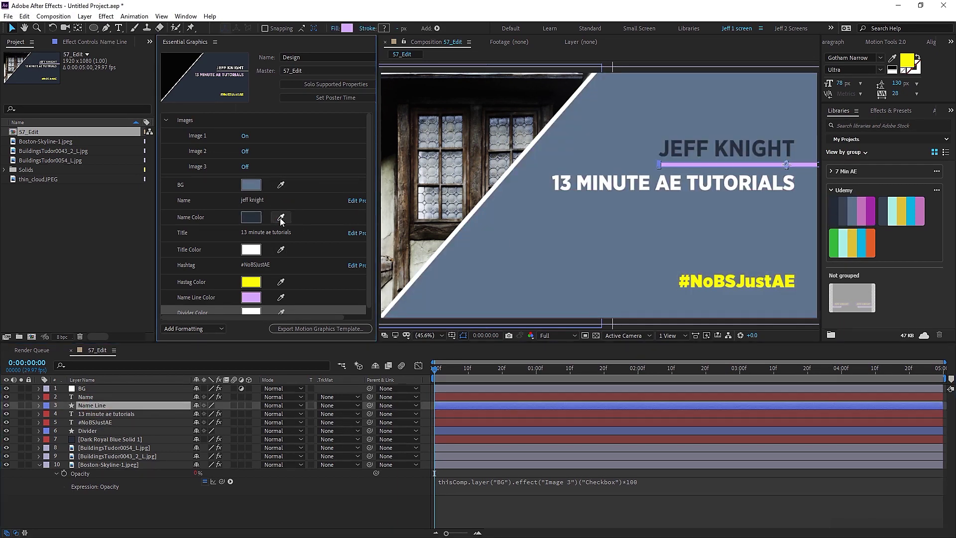
{"action": "left_click", "coordinate": [838, 208]}
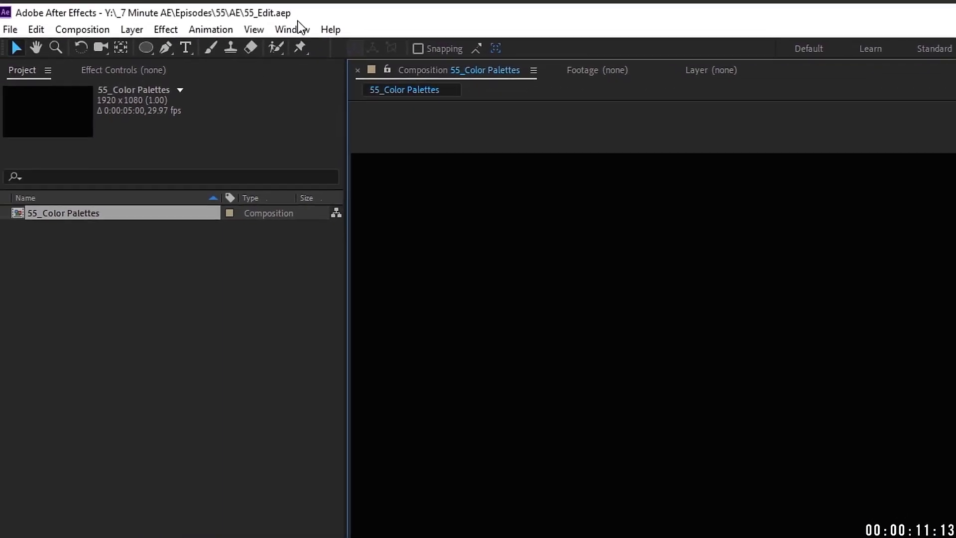
Bring up the Libraries panel and view the contents of the Work Color Palettes library by type
{"action": "left_click", "coordinate": [294, 30]}
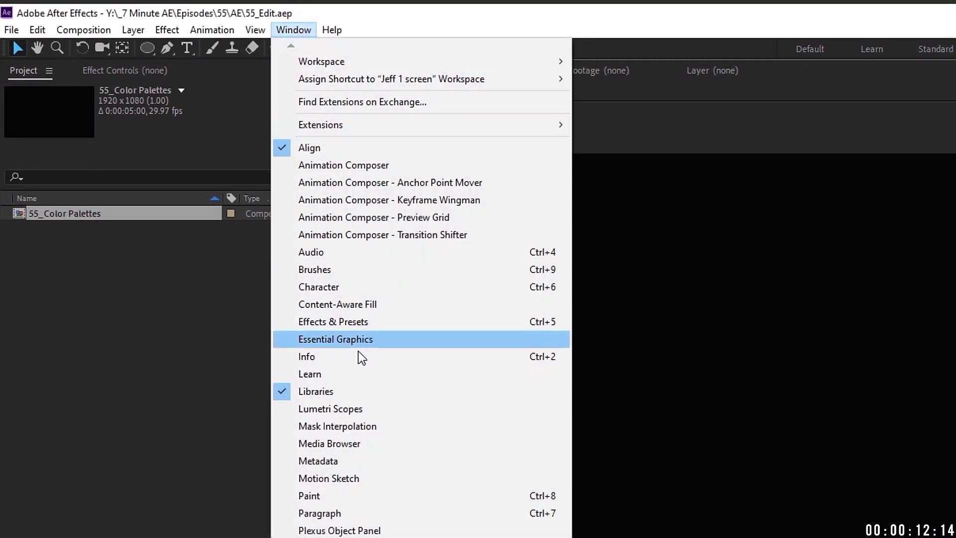
{"action": "left_click", "coordinate": [351, 392]}
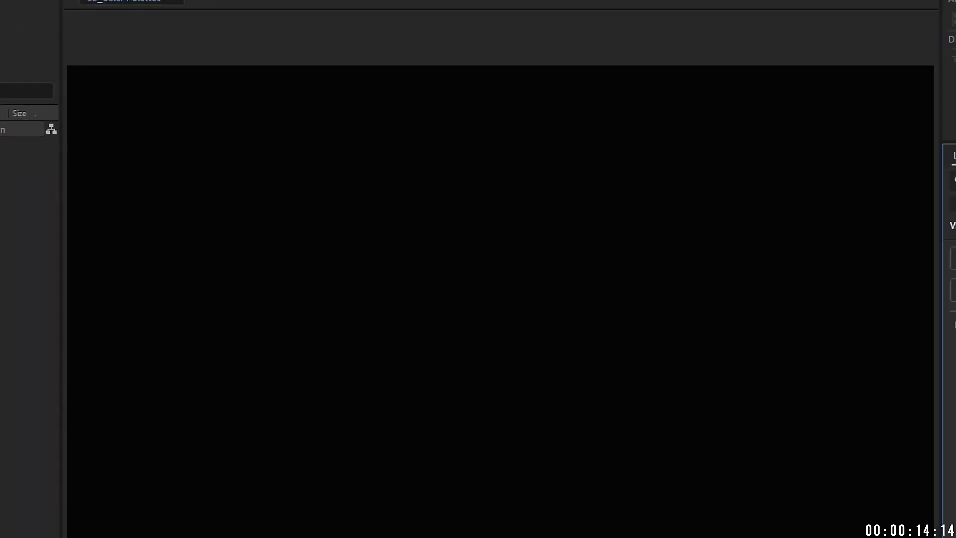
{"action": "left_click", "coordinate": [612, 96]}
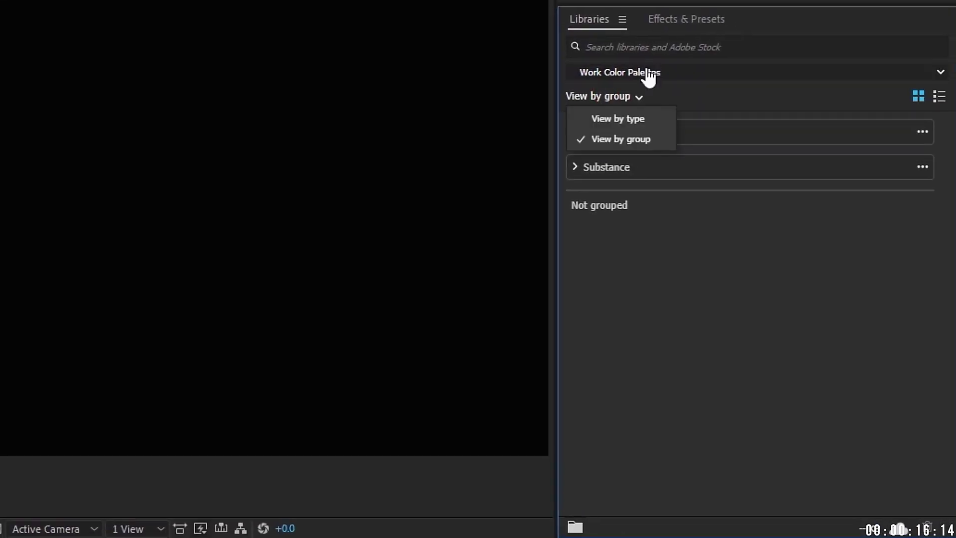
{"action": "left_click", "coordinate": [636, 118]}
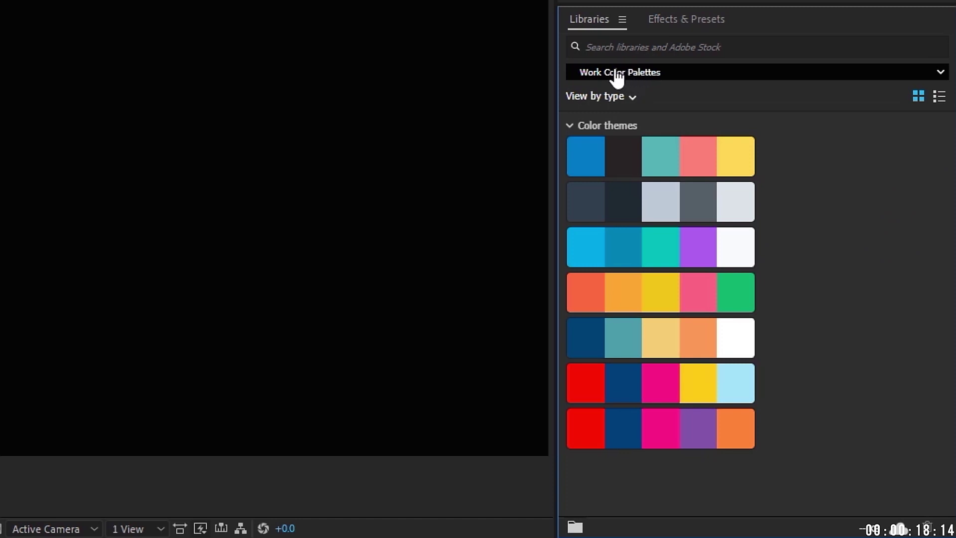
Switch between the My Projects, Assets and Work Color Palettes libraries to compare their contents, ending on Work Color Palettes
{"action": "left_click", "coordinate": [639, 75]}
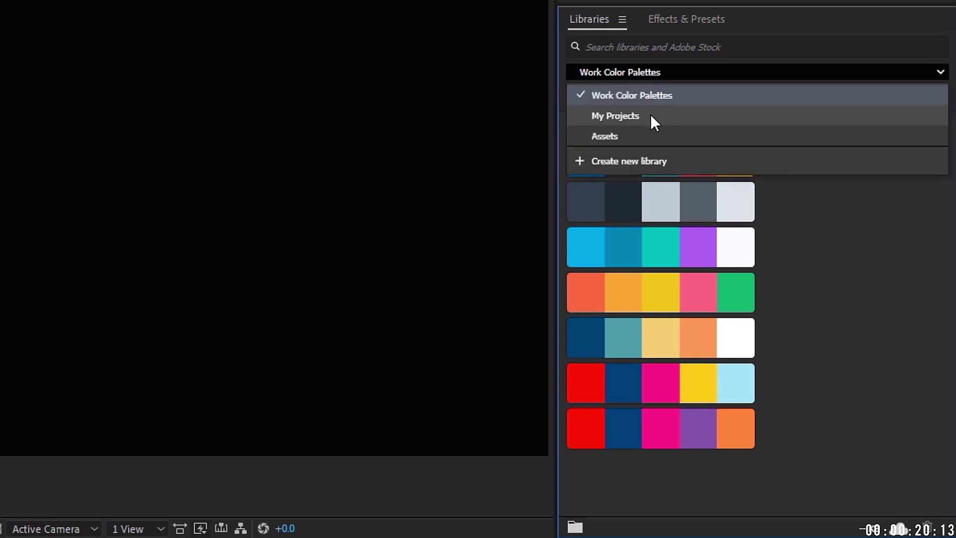
{"action": "left_click", "coordinate": [648, 120]}
{"action": "left_click", "coordinate": [642, 75]}
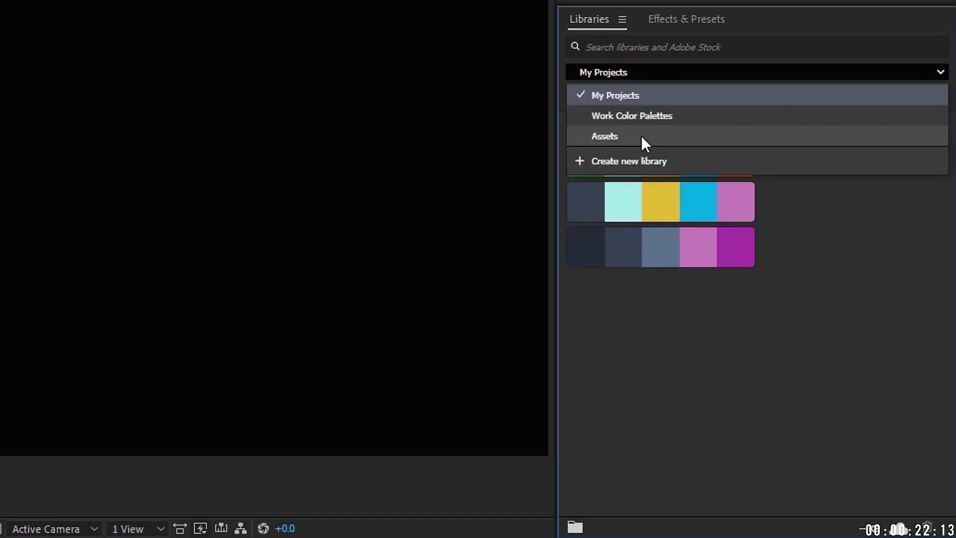
{"action": "left_click", "coordinate": [640, 135]}
{"action": "left_click", "coordinate": [636, 76]}
{"action": "left_click", "coordinate": [642, 116]}
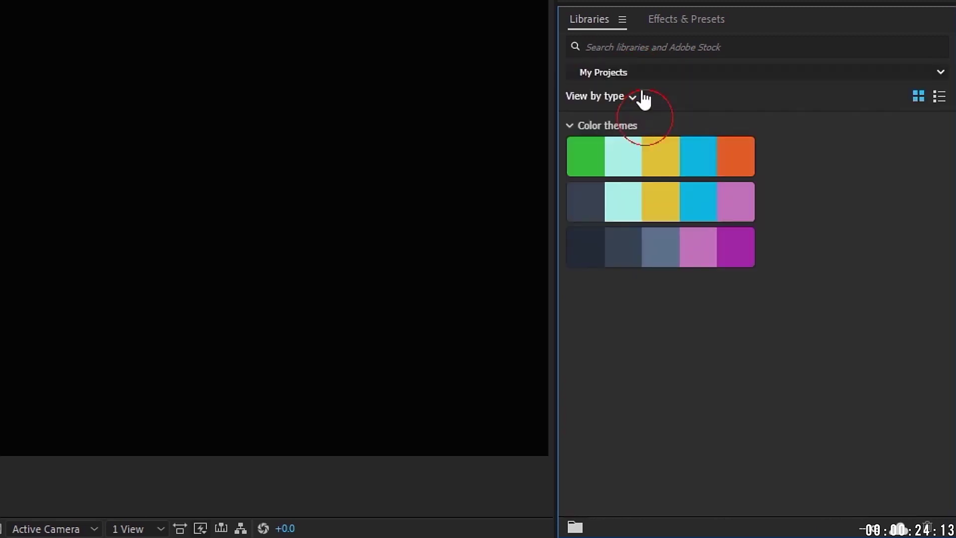
{"action": "left_click", "coordinate": [641, 74]}
{"action": "left_click", "coordinate": [653, 136]}
View the Work Color Palettes library by group and look inside its Udacity and Substance groups
{"action": "left_click", "coordinate": [610, 99]}
{"action": "left_click", "coordinate": [628, 138]}
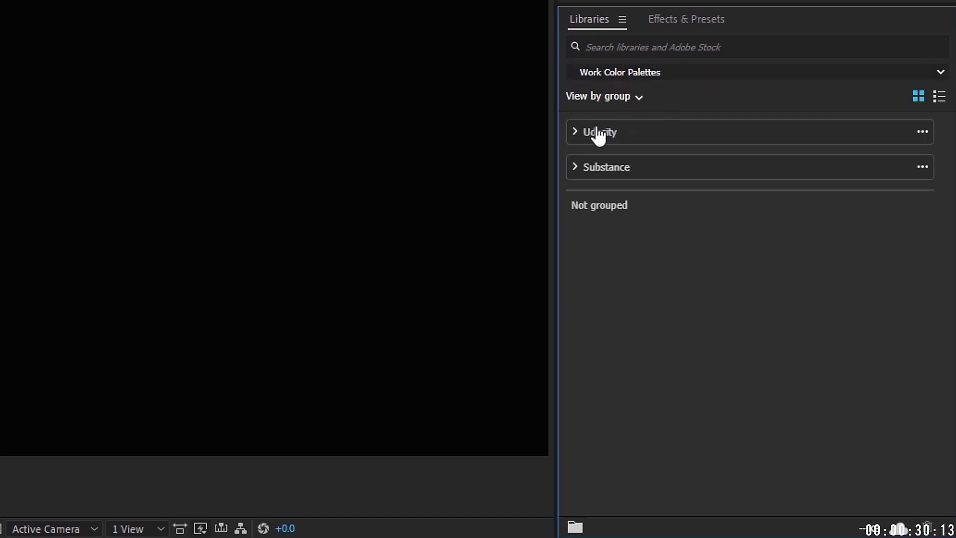
{"action": "left_click", "coordinate": [575, 134]}
{"action": "left_click", "coordinate": [574, 133]}
{"action": "left_click", "coordinate": [573, 169]}
{"action": "left_click", "coordinate": [574, 169]}
Switch to the My Projects library and look at the color themes in its Udemy group
{"action": "left_click", "coordinate": [612, 81]}
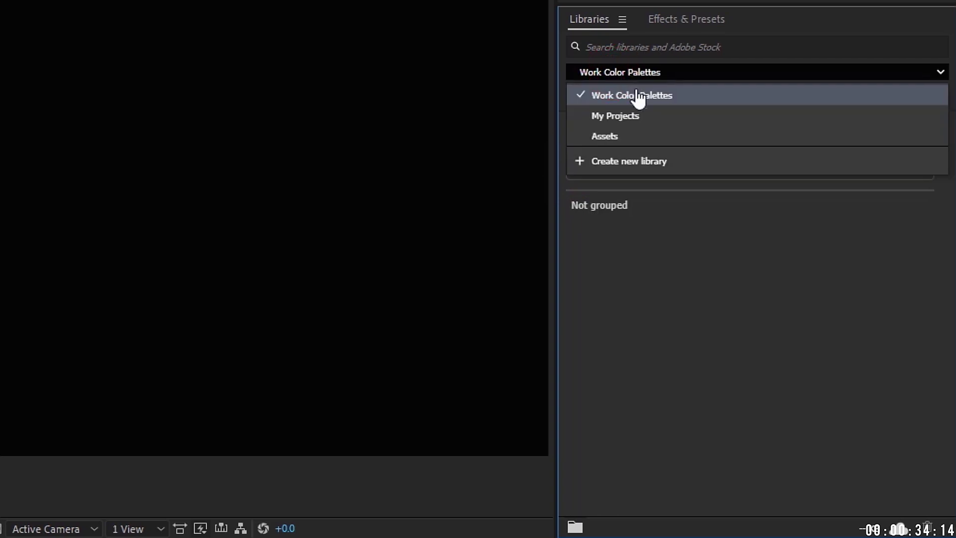
{"action": "left_click", "coordinate": [636, 117]}
{"action": "left_click", "coordinate": [575, 133]}
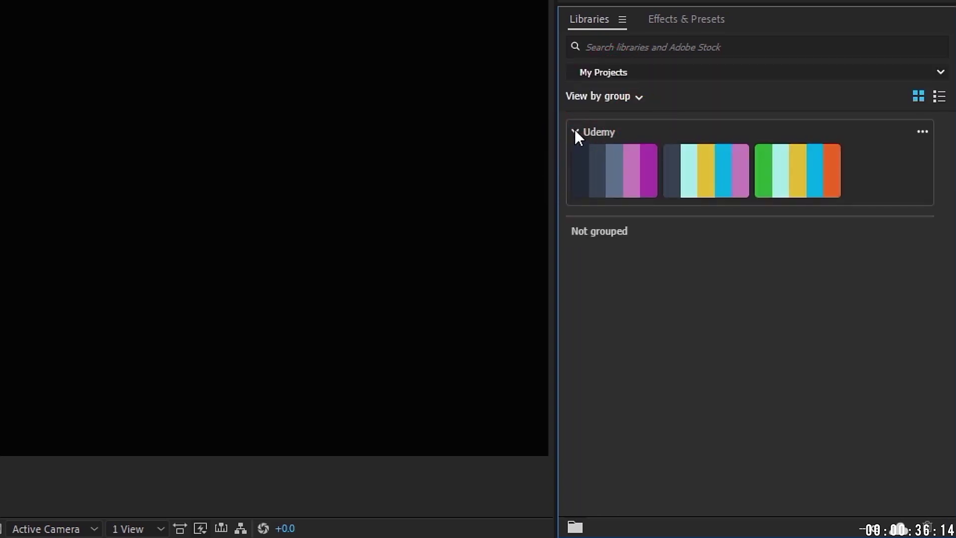
{"action": "left_click", "coordinate": [575, 130]}
Switch to the Assets library and look inside its Comic Assets and Scratch Textures groups
{"action": "left_click", "coordinate": [601, 71]}
{"action": "left_click", "coordinate": [636, 138]}
{"action": "left_click", "coordinate": [575, 133]}
{"action": "left_click", "coordinate": [574, 134]}
{"action": "left_click", "coordinate": [575, 170]}
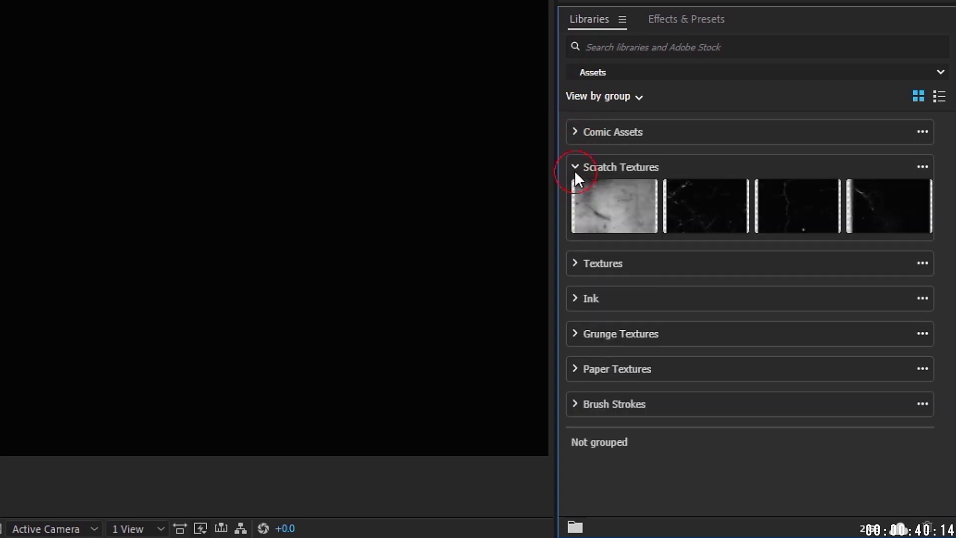
{"action": "left_click", "coordinate": [573, 168]}
Look through the images in the Textures and Ink groups of the Assets library
{"action": "left_click", "coordinate": [575, 201]}
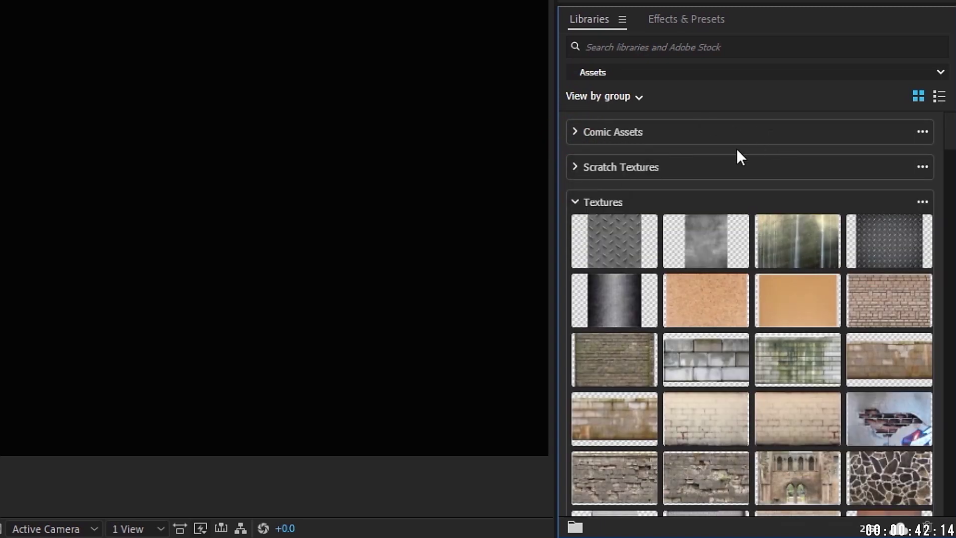
{"action": "scroll", "coordinate": [697, 369], "scroll_direction": "down", "scroll_amount": 10}
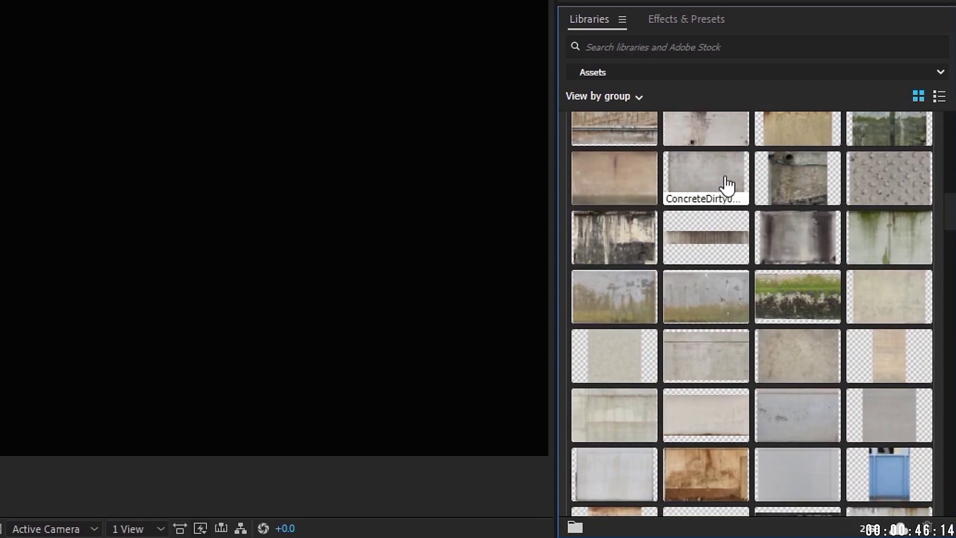
{"action": "scroll", "coordinate": [629, 154], "scroll_direction": "up", "scroll_amount": 10}
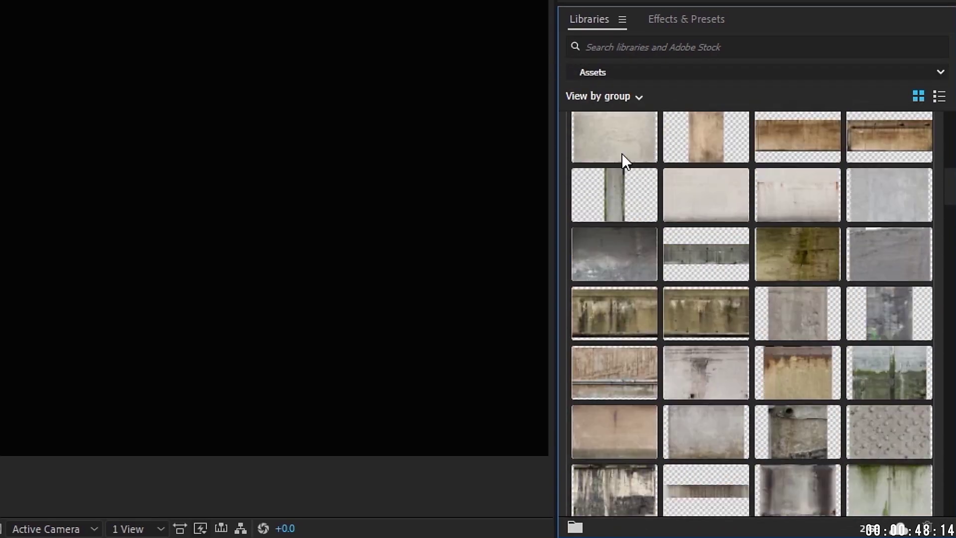
{"action": "scroll", "coordinate": [605, 165], "scroll_direction": "up", "scroll_amount": 3}
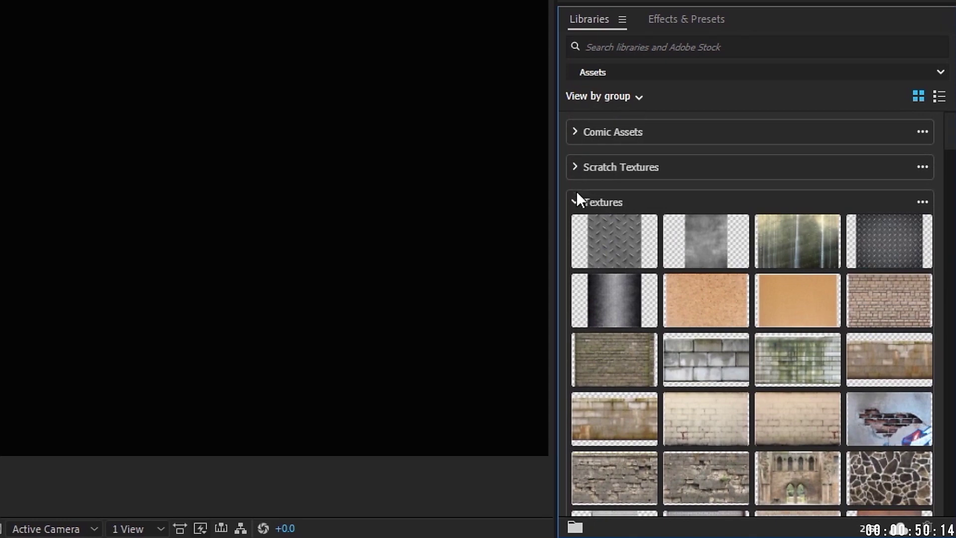
{"action": "left_click", "coordinate": [645, 203]}
{"action": "left_click", "coordinate": [640, 237]}
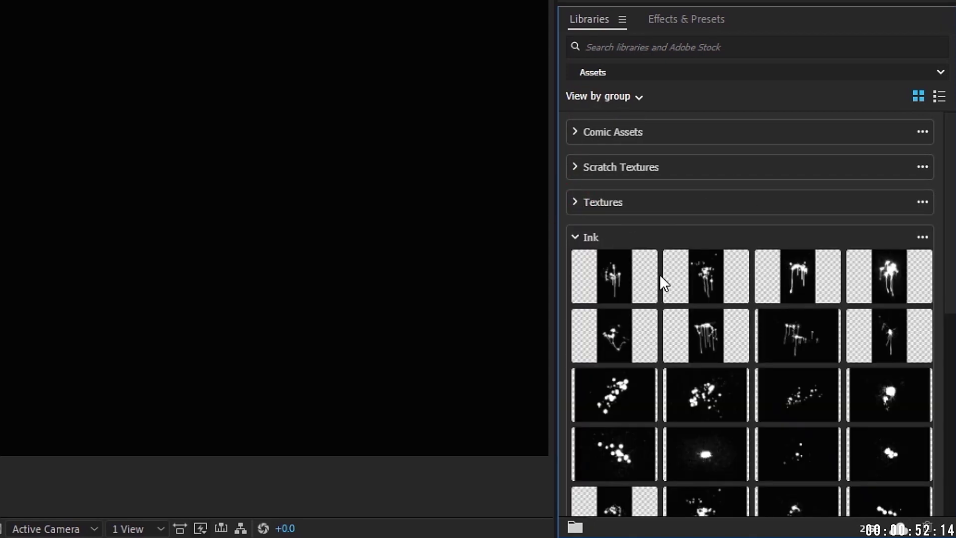
{"action": "left_click", "coordinate": [575, 245]}
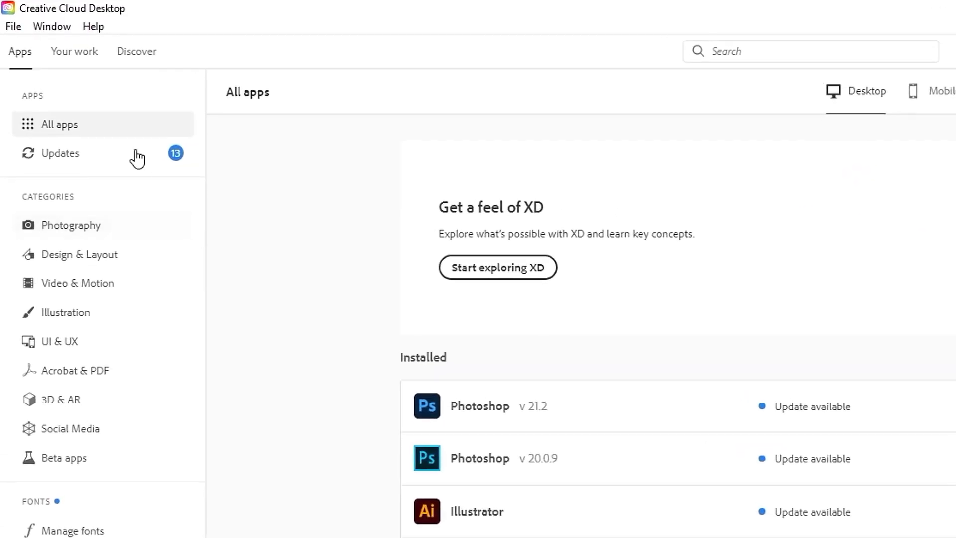
In Creative Cloud Desktop, look through the Assets library's Grunge and Paper Textures groups, then the My Projects and Work Color Palettes libraries
{"action": "left_click", "coordinate": [82, 56]}
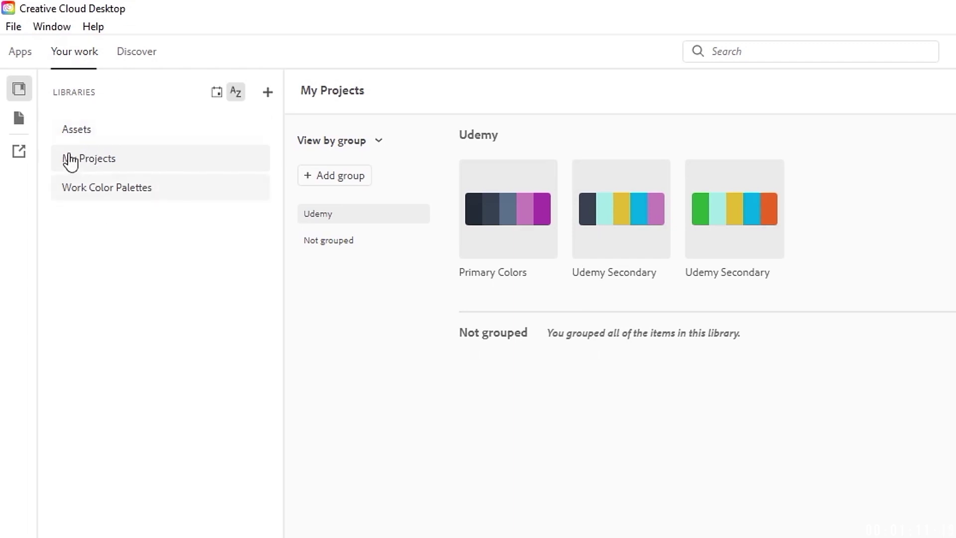
{"action": "left_click", "coordinate": [84, 137]}
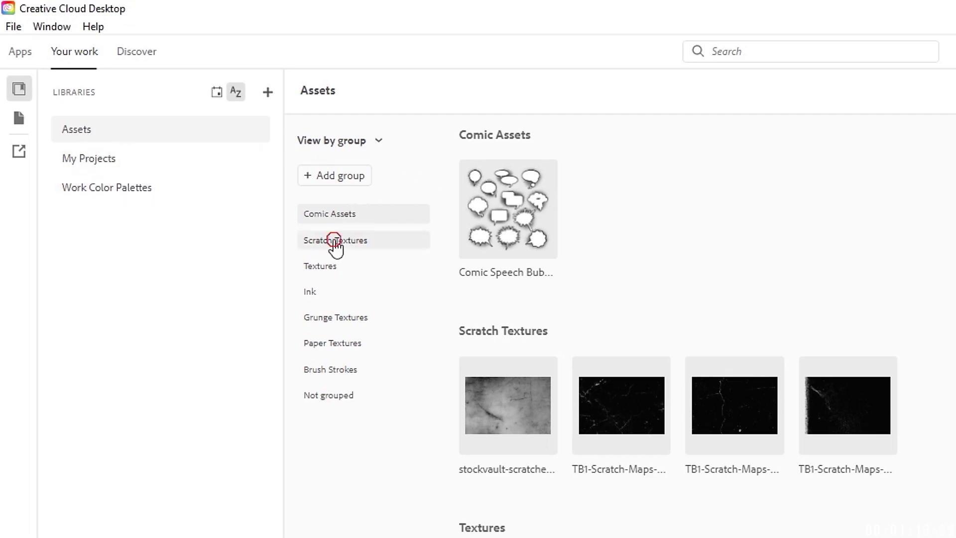
{"action": "left_click", "coordinate": [363, 317]}
{"action": "left_click", "coordinate": [356, 346]}
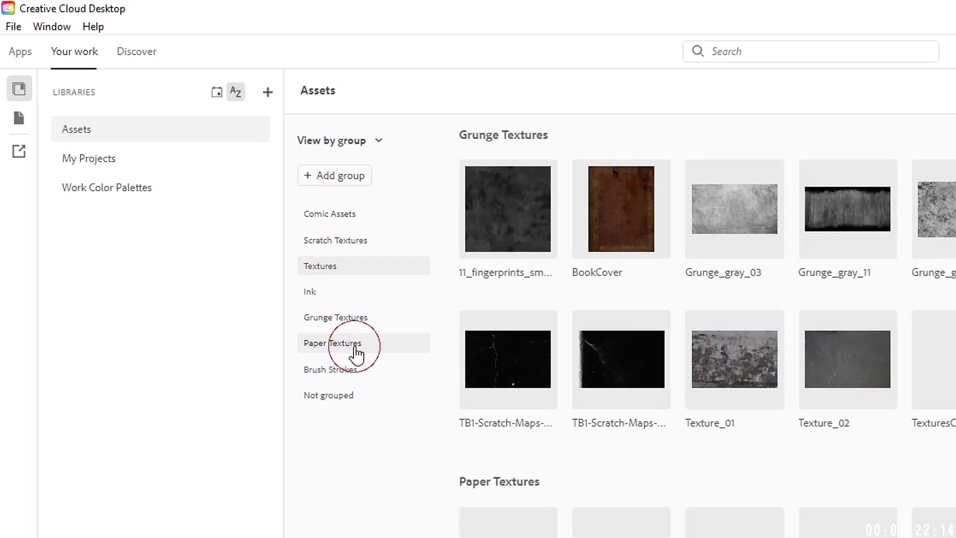
{"action": "left_click", "coordinate": [94, 160]}
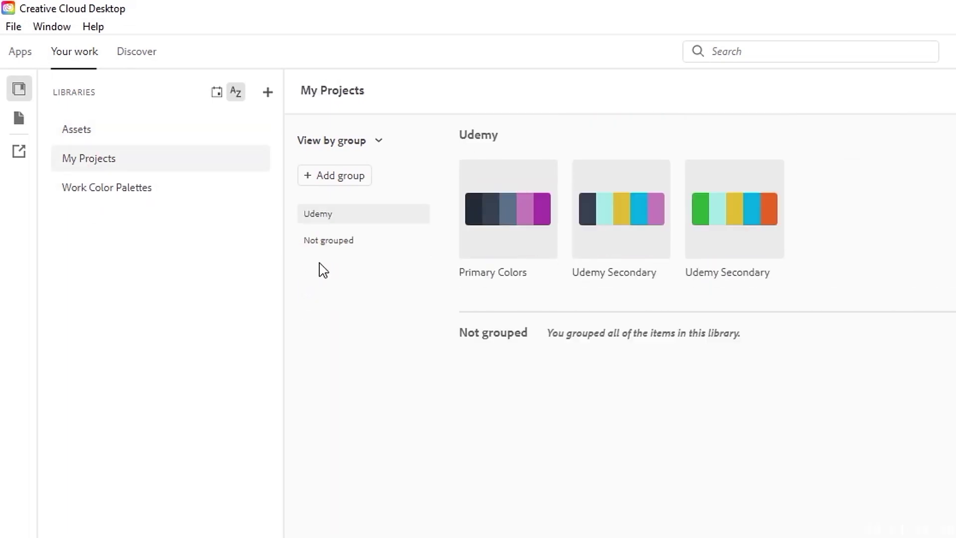
{"action": "left_click", "coordinate": [107, 192]}
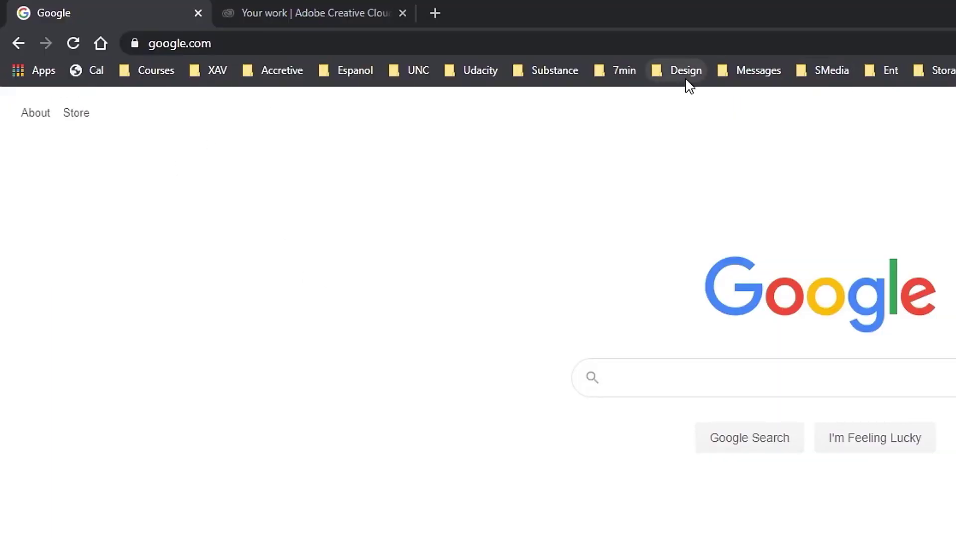
Switch to the web browser and go to color.adobe.com
{"action": "left_click", "coordinate": [679, 69]}
{"action": "mouse_move", "coordinate": [688, 98]}
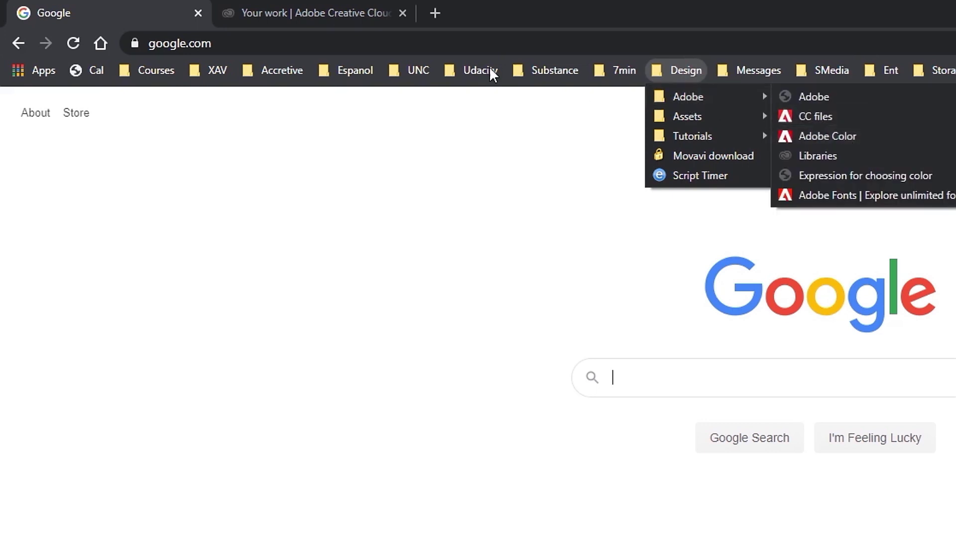
{"action": "left_click", "coordinate": [482, 34]}
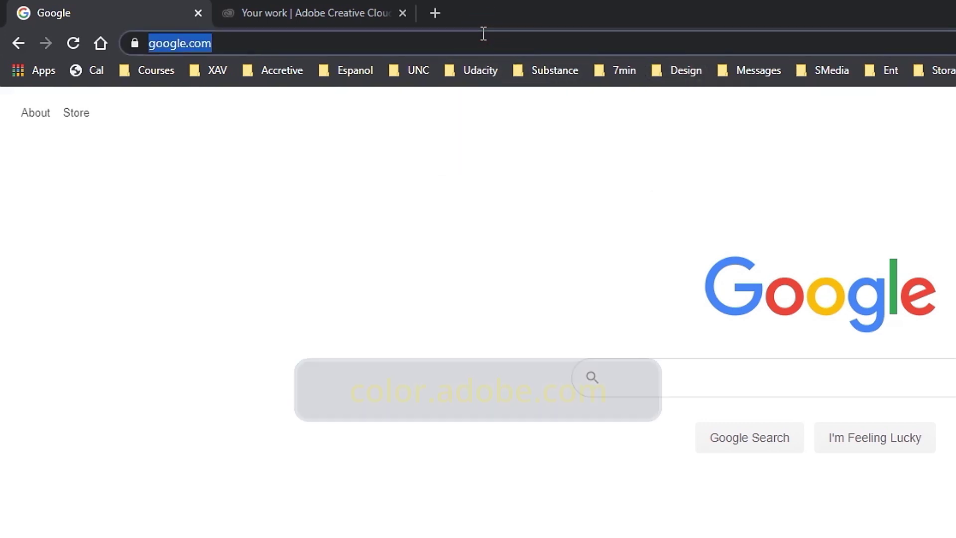
{"action": "type", "text": "colo."}
{"action": "key", "text": "BackSpace"}
{"action": "type", "text": "r.ad"}
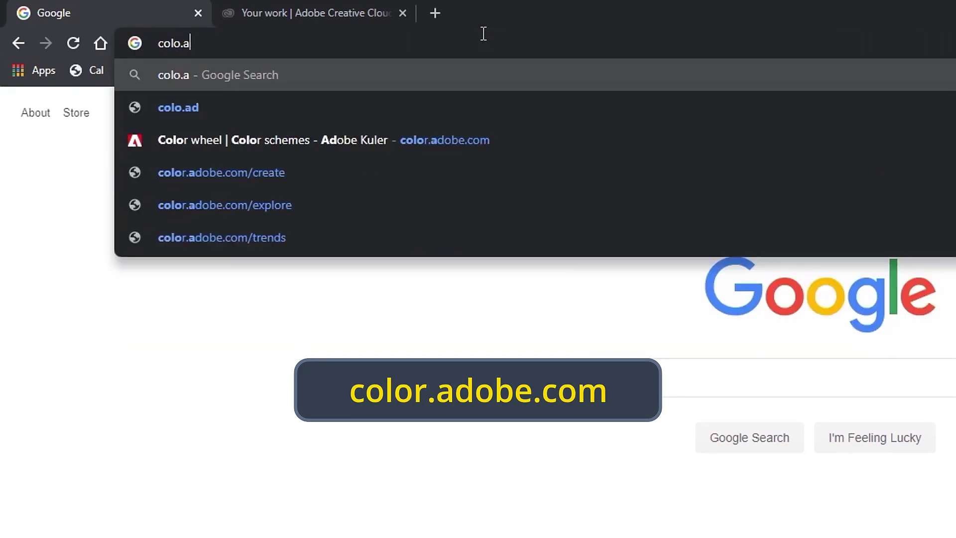
{"action": "key", "text": "BackSpace"}
{"action": "key", "text": "BackSpace"}
{"action": "key", "text": "BackSpace"}
{"action": "type", "text": ".adobe.com"}
{"action": "key", "text": "Return"}
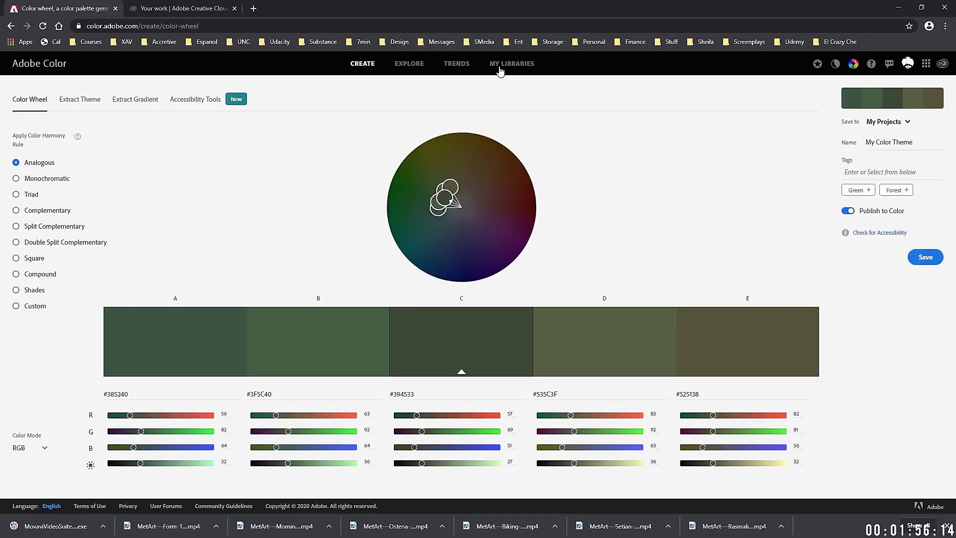
Examine the My Projects and Work Color Palettes themes among Adobe Color's saved libraries, and open the Assets library in Creative Cloud Desktop
{"action": "left_click", "coordinate": [503, 66]}
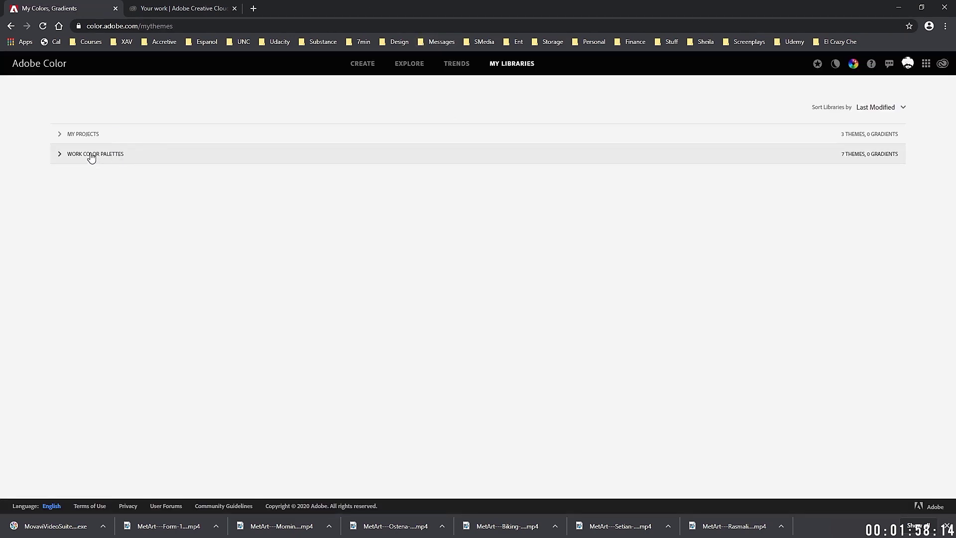
{"action": "left_click", "coordinate": [59, 135]}
{"action": "left_click", "coordinate": [60, 239]}
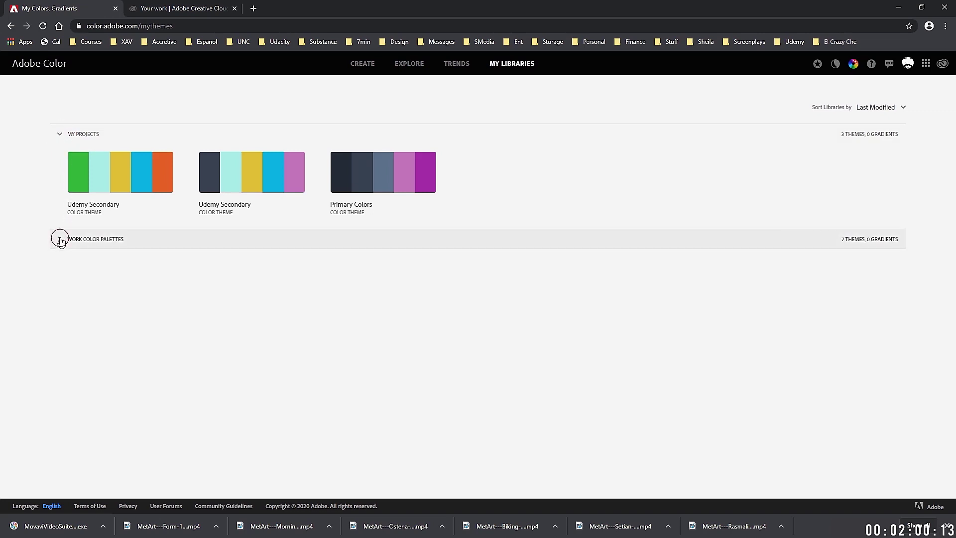
{"action": "left_click", "coordinate": [56, 156]}
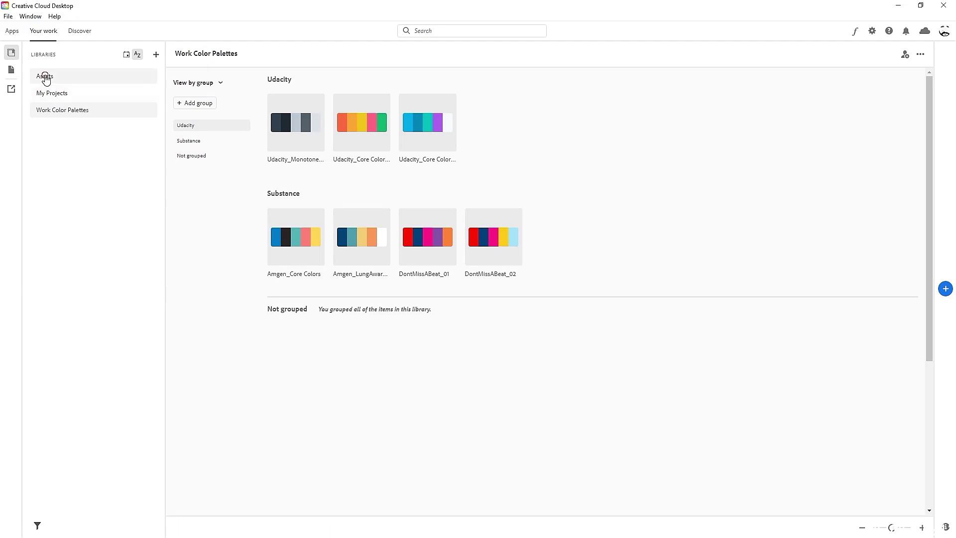
{"action": "left_click", "coordinate": [45, 77]}
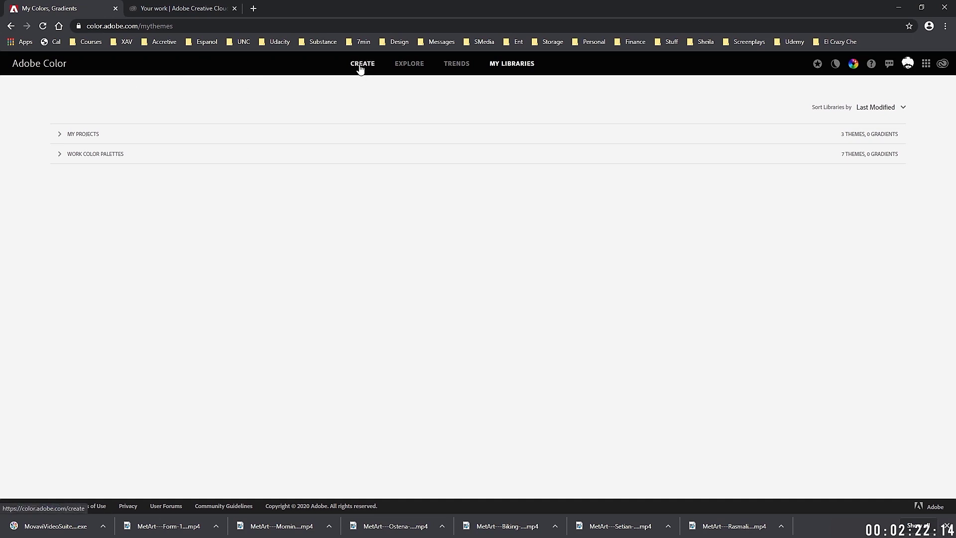
Browse the Adobe Color trends, looking through the Fashion, Graphic Design and Illustration palettes
{"action": "left_click", "coordinate": [454, 68]}
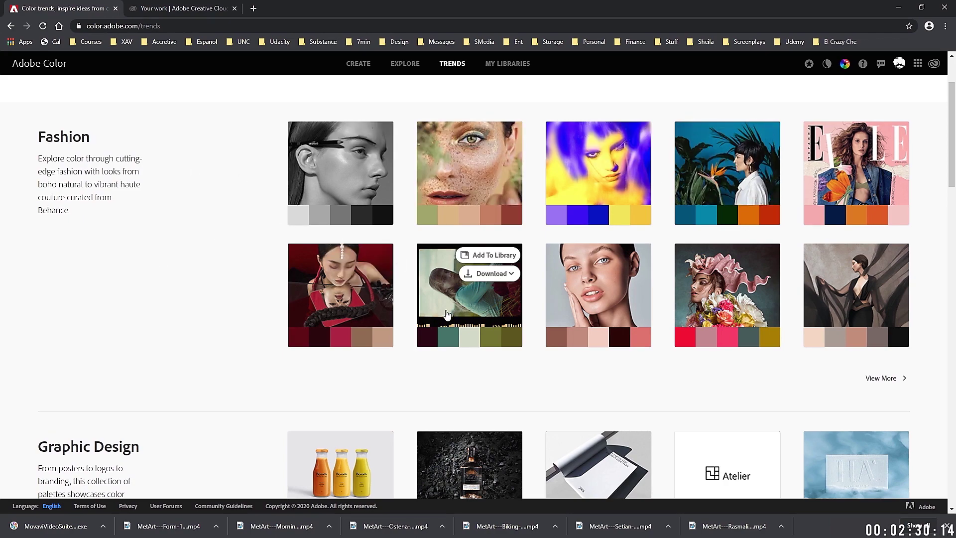
{"action": "scroll", "coordinate": [447, 298], "scroll_direction": "down", "scroll_amount": 3}
{"action": "scroll", "coordinate": [446, 304], "scroll_direction": "down", "scroll_amount": 3}
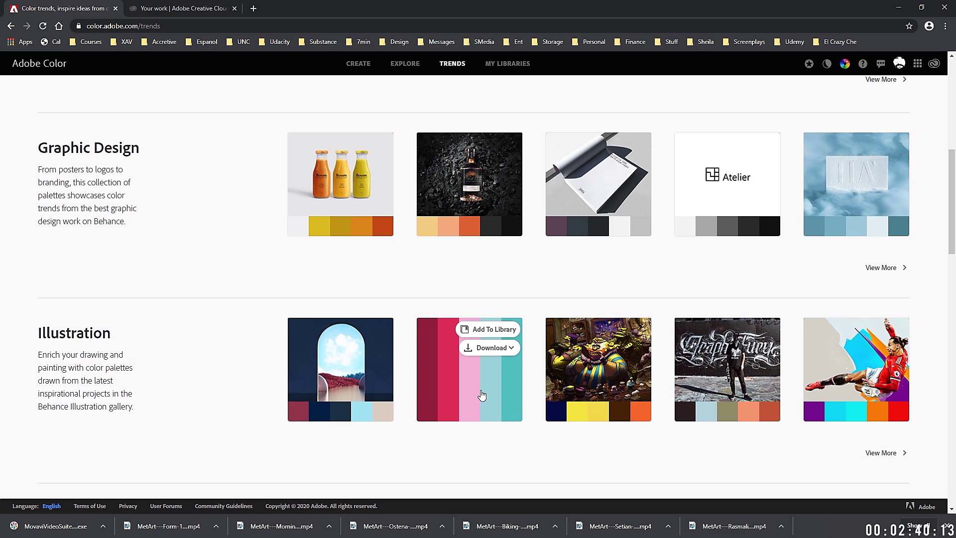
Open Adobe Color's color wheel for creating palettes and try the Monochromatic and Triad harmony rules
{"action": "left_click", "coordinate": [358, 64]}
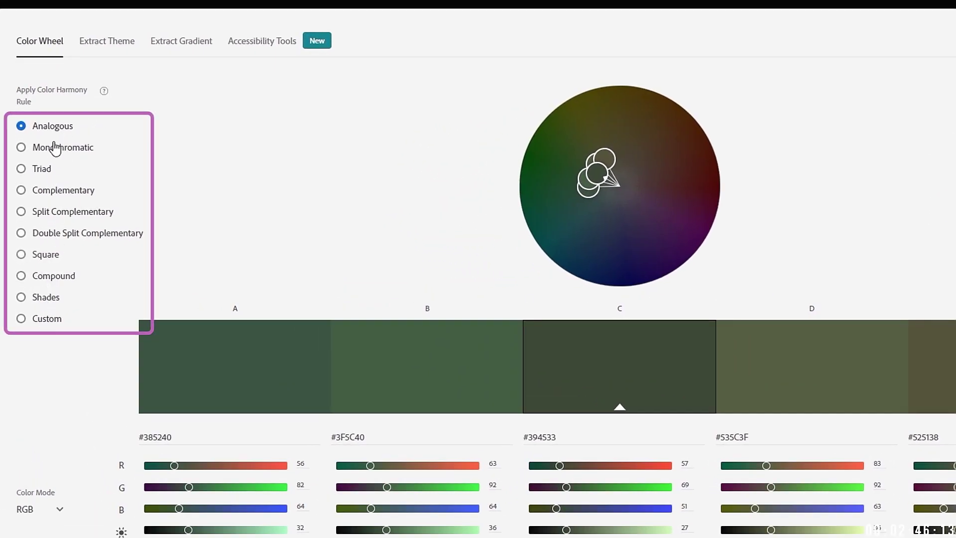
{"action": "left_click", "coordinate": [55, 147]}
{"action": "left_click", "coordinate": [44, 172]}
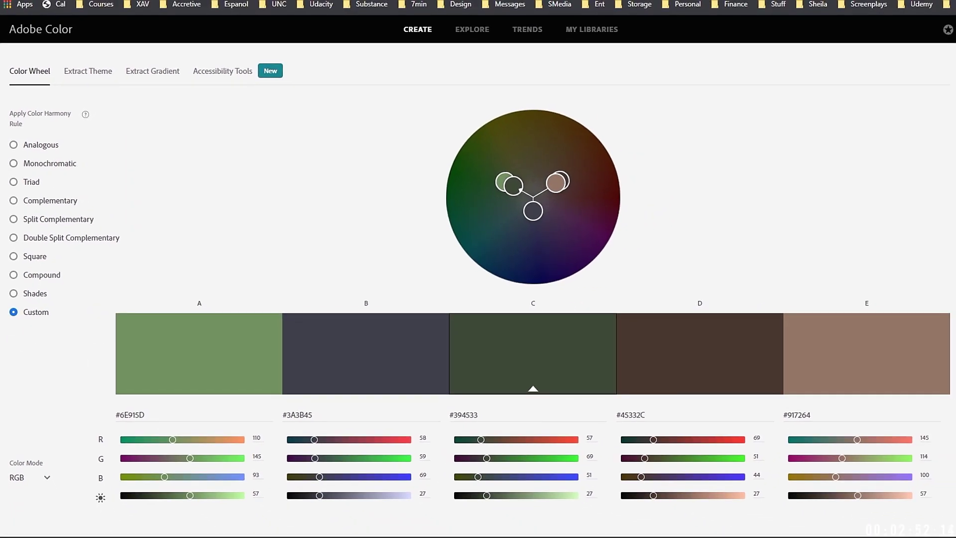
Set color A to #1F003F under the Custom harmony rule
{"action": "left_click", "coordinate": [133, 414]}
{"action": "key", "text": "ctrl+a"}
{"action": "type", "text": "#1F003F"}
{"action": "left_click", "coordinate": [348, 267]}
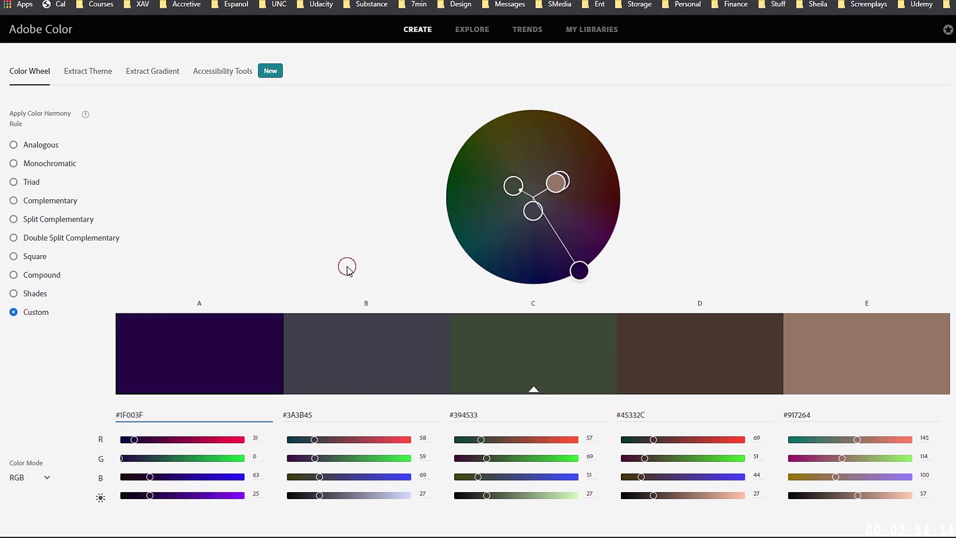
Apply the Analogous harmony rule and try #1F003F as the value of color A and color B
{"action": "left_click", "coordinate": [13, 145]}
{"action": "left_click", "coordinate": [135, 415]}
{"action": "key", "text": "ctrl+a"}
{"action": "type", "text": "#1F003F"}
{"action": "left_click", "coordinate": [315, 412]}
{"action": "key", "text": "ctrl+a"}
{"action": "type", "text": "#1F003F"}
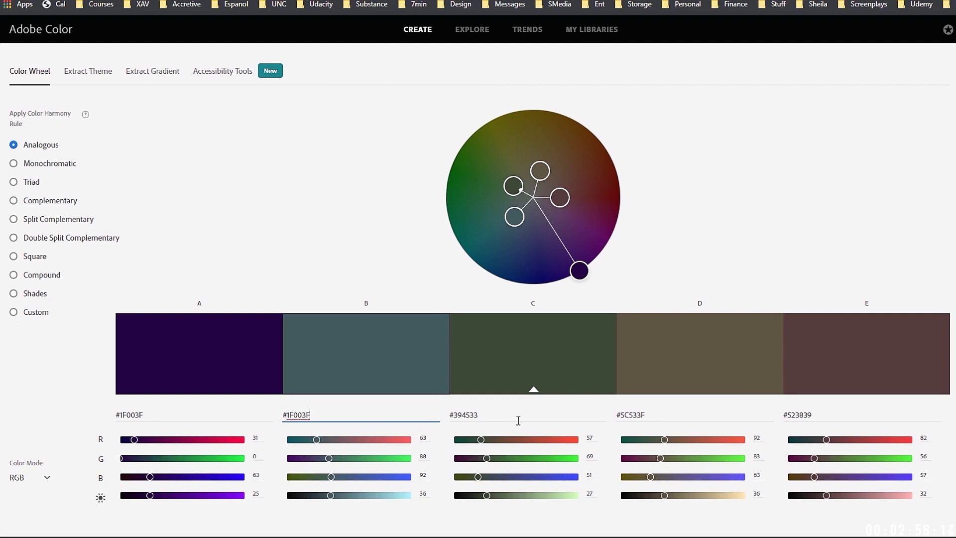
Try #1F003F as the value of colors C, D and E under the Analogous rule
{"action": "left_click", "coordinate": [479, 412]}
{"action": "key", "text": "ctrl+a"}
{"action": "type", "text": "#1F003F"}
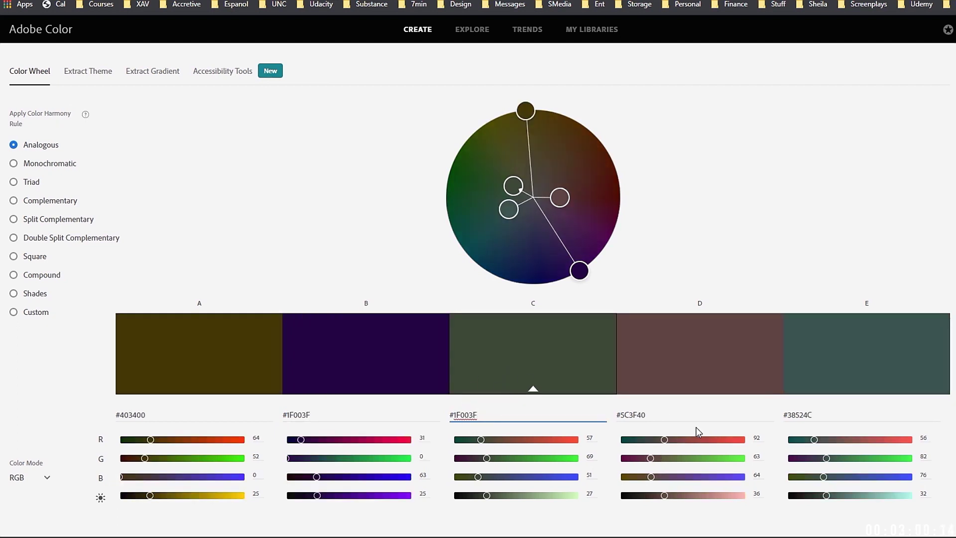
{"action": "left_click", "coordinate": [643, 412]}
{"action": "key", "text": "ctrl+a"}
{"action": "type", "text": "1F003F"}
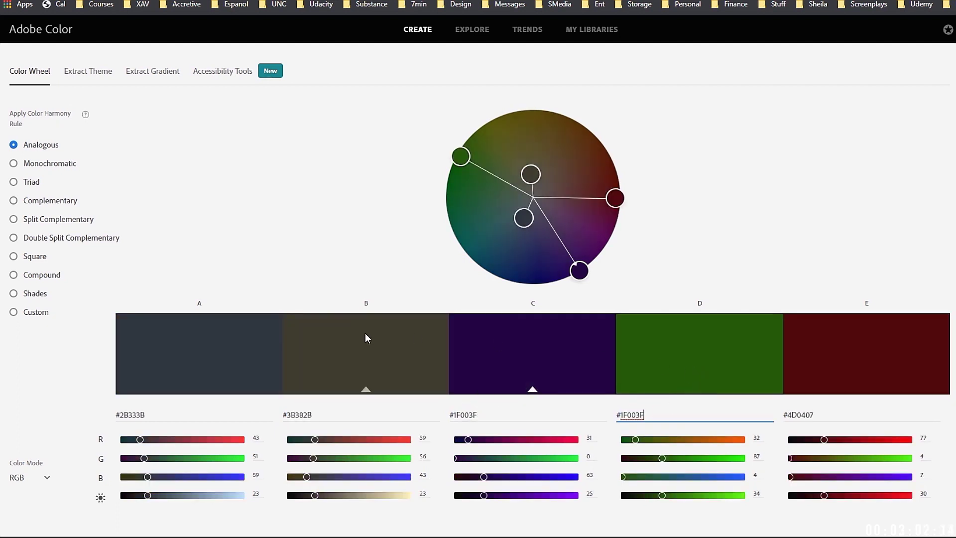
{"action": "left_click", "coordinate": [807, 414]}
{"action": "key", "text": "ctrl+a"}
{"action": "type", "text": "1F003F"}
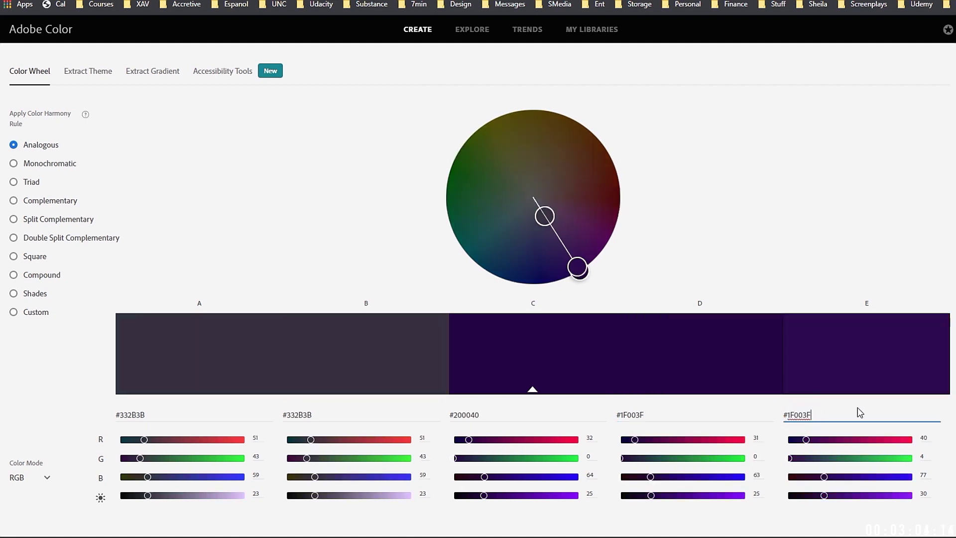
{"action": "left_click", "coordinate": [146, 414]}
{"action": "key", "text": "ctrl+a"}
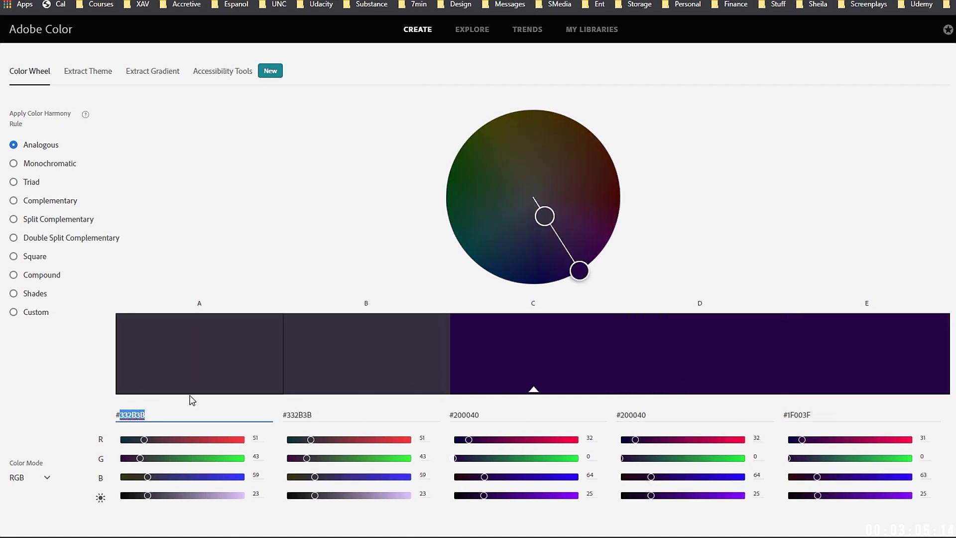
Apply the Monochromatic harmony rule and set color A to #1F003F
{"action": "left_click", "coordinate": [55, 164]}
{"action": "left_click", "coordinate": [155, 415]}
{"action": "key", "text": "ctrl+a"}
{"action": "type", "text": "#1F003F"}
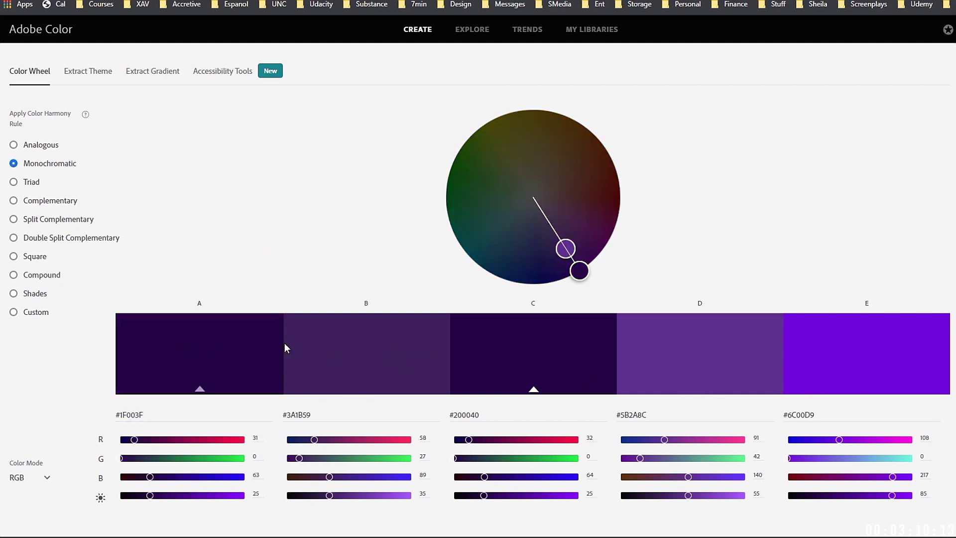
Change the harmony rule to Custom and set color B to #D4A2FF
{"action": "left_click", "coordinate": [14, 314]}
{"action": "left_click", "coordinate": [234, 414]}
{"action": "triple_click", "coordinate": [300, 413]}
{"action": "type", "text": "#D4A2FF"}
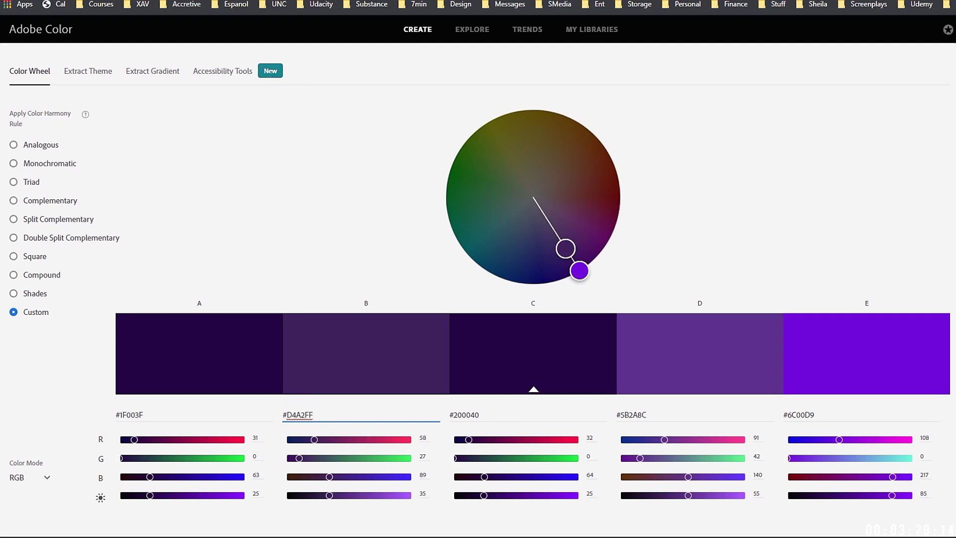
{"action": "key", "text": "Return"}
Set color C to #404961, and consult the hex code list in Notepad before returning to Adobe Color
{"action": "triple_click", "coordinate": [465, 414]}
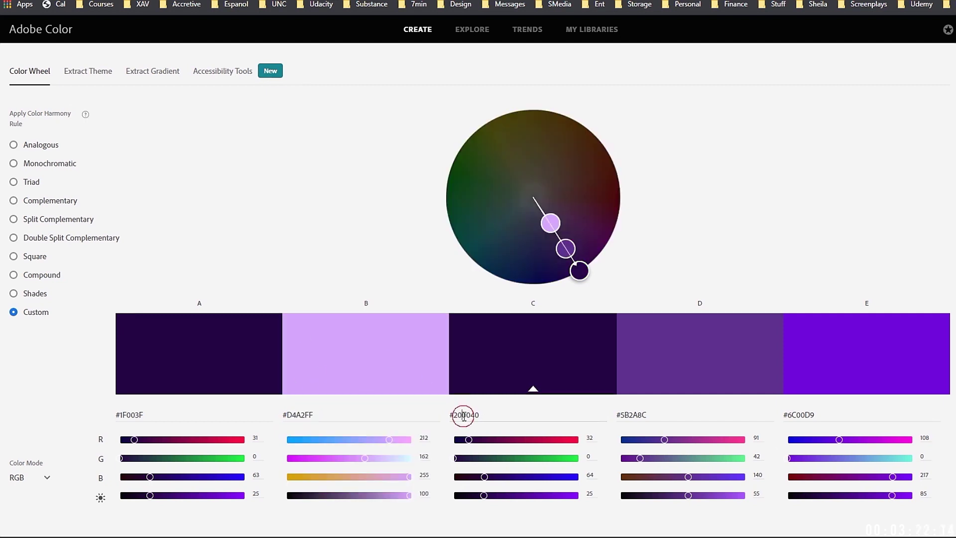
{"action": "type", "text": "#404961"}
{"action": "key", "text": "Return"}
{"action": "key", "text": "alt+Tab"}
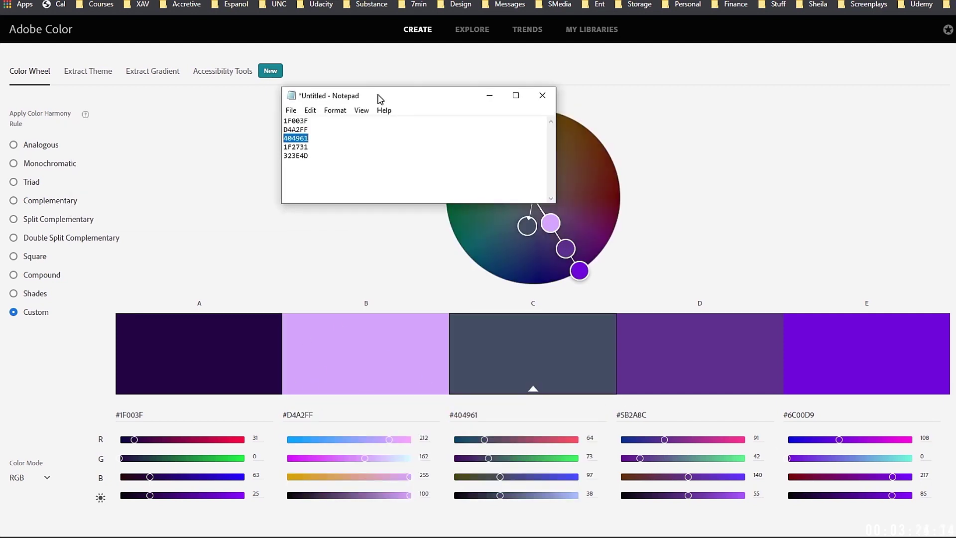
{"action": "key", "text": "alt+Tab"}
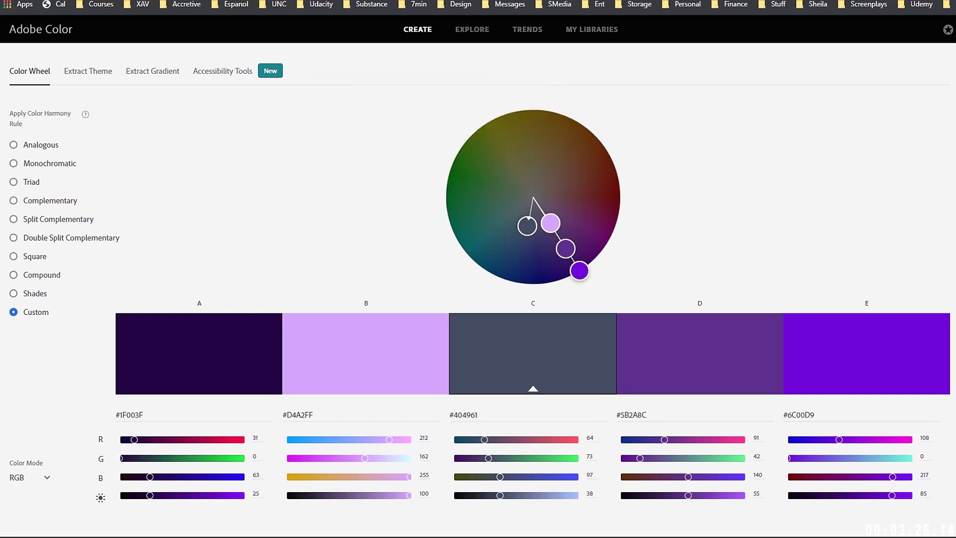
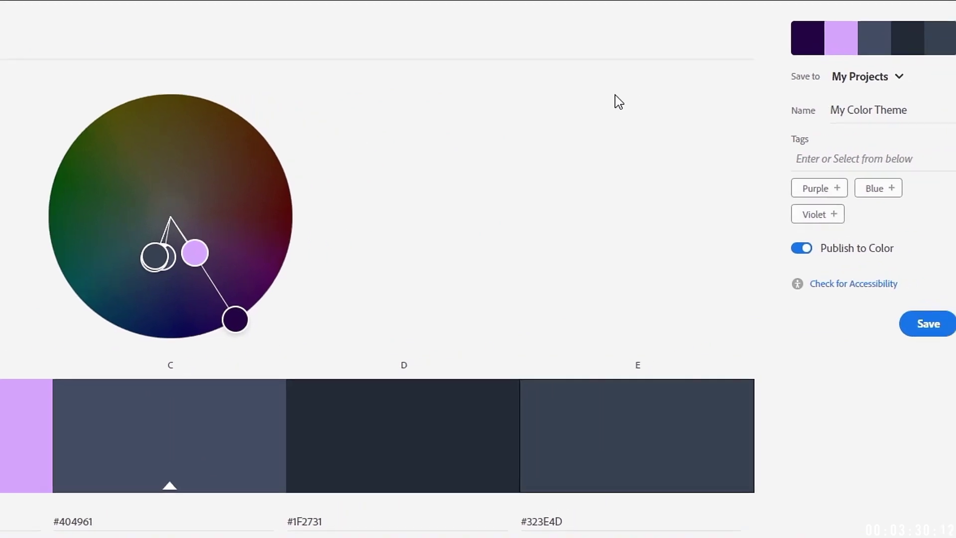
Save the palette as "7 Min AE" in the My Projects library and open that library among the saved ones
{"action": "left_click", "coordinate": [863, 79]}
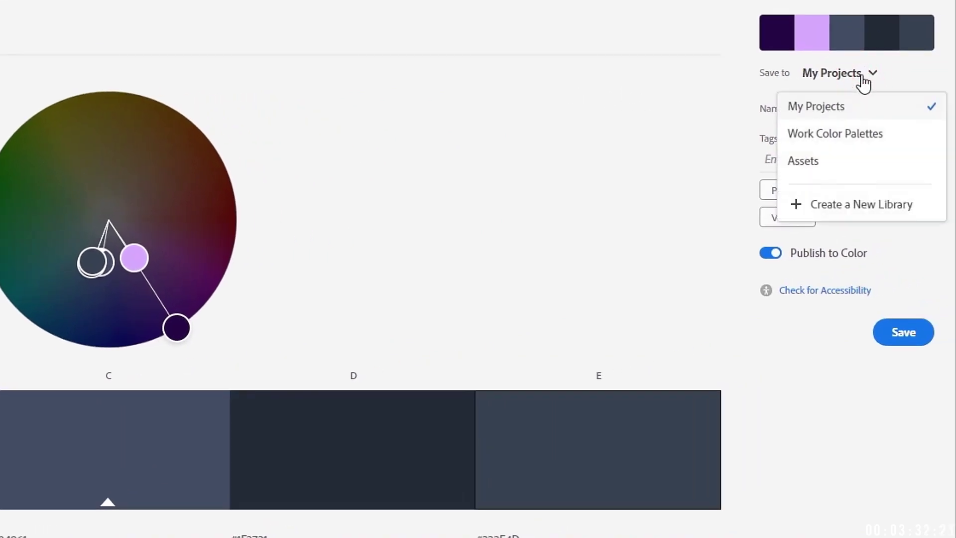
{"action": "left_click", "coordinate": [725, 94]}
{"action": "triple_click", "coordinate": [848, 108]}
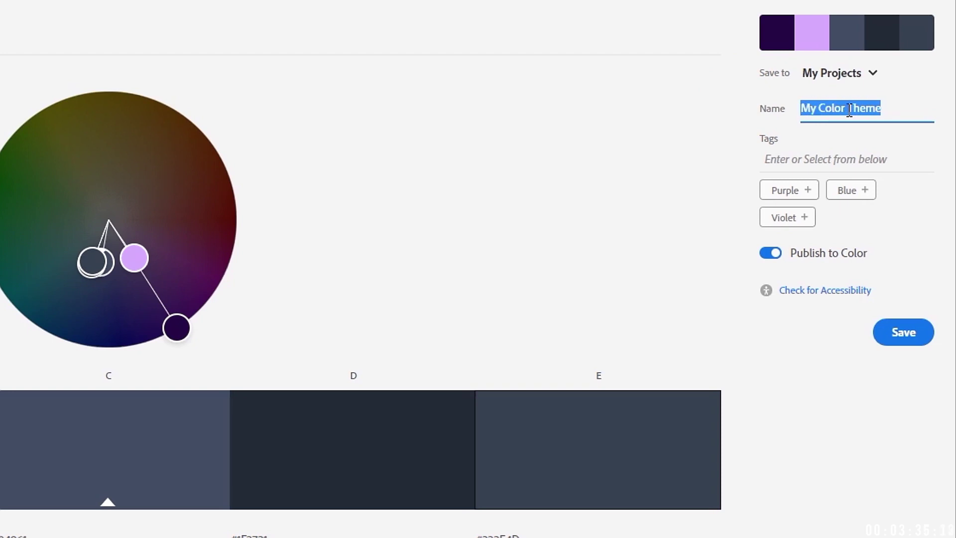
{"action": "type", "text": "7 J"}
{"action": "type", "text": "in AE"}
{"action": "mouse_move", "coordinate": [797, 269]}
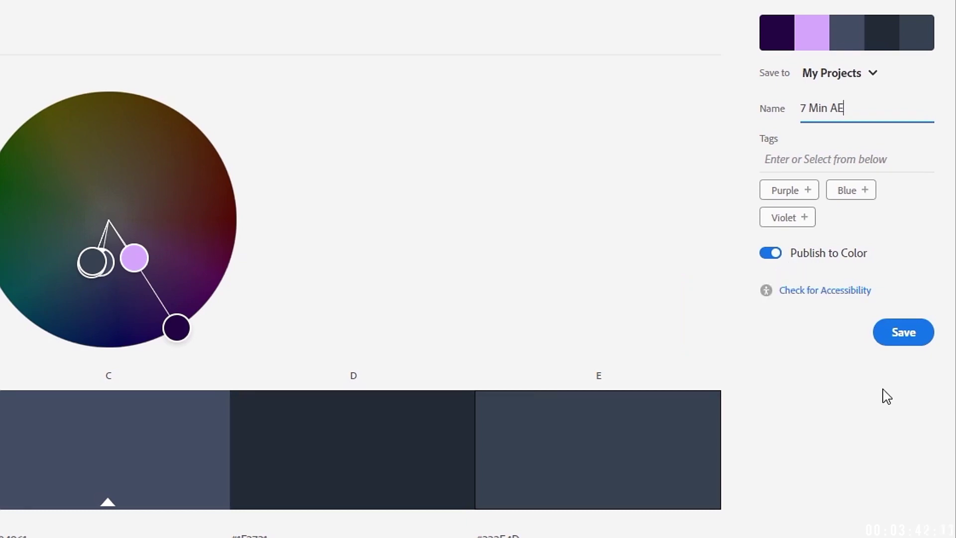
{"action": "left_click", "coordinate": [905, 334]}
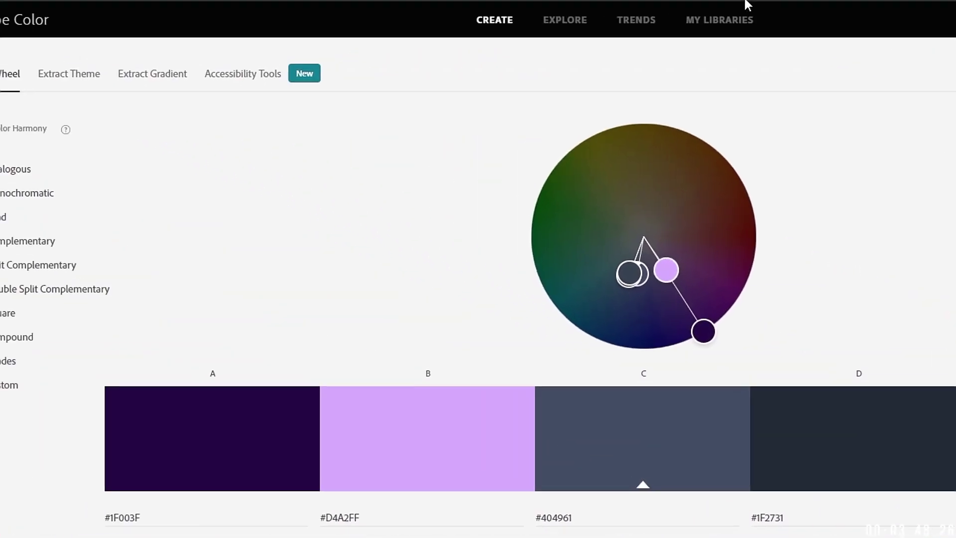
{"action": "left_click", "coordinate": [719, 22]}
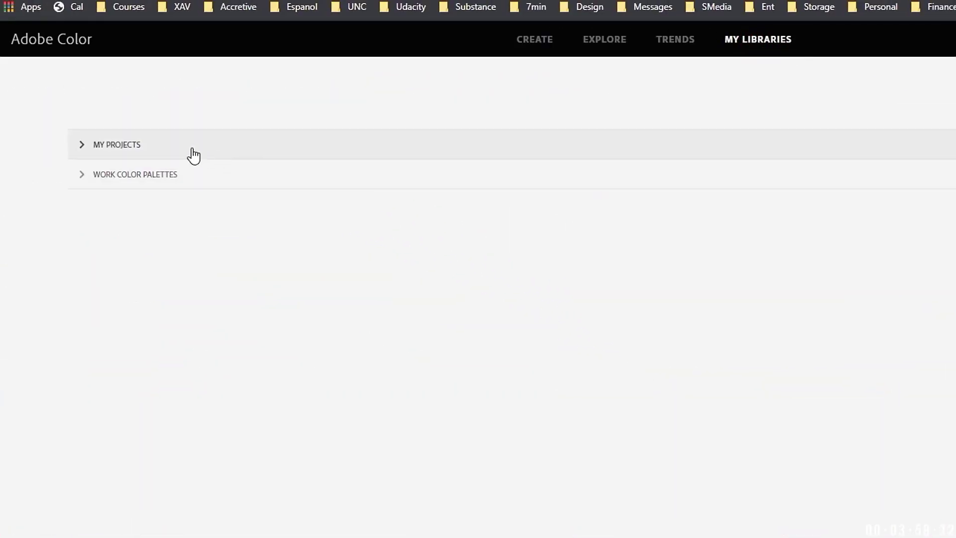
{"action": "left_click", "coordinate": [76, 148]}
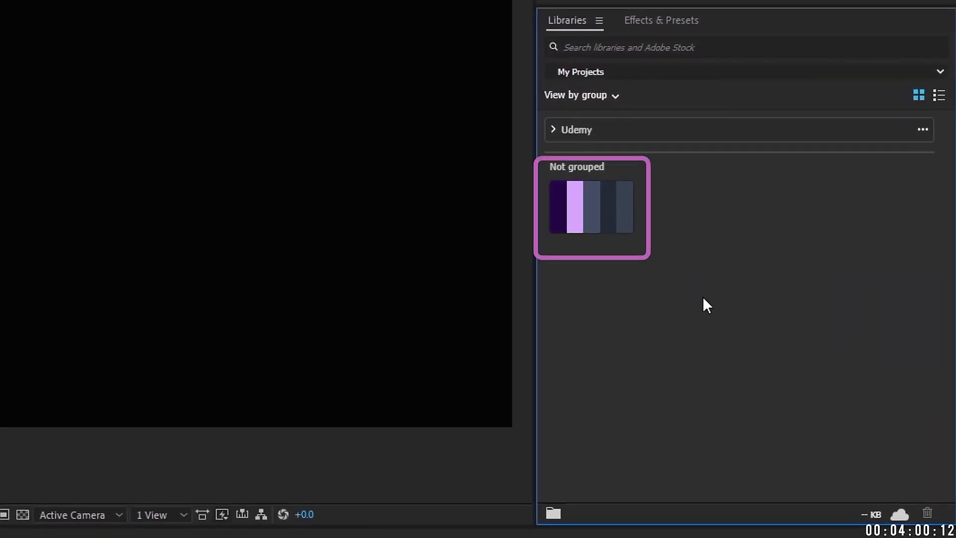
In After Effects, create a group named "7 Min AE" in the My Projects library and move the ungrouped palette into it
{"action": "left_click", "coordinate": [554, 514]}
{"action": "type", "text": "7 Min AE"}
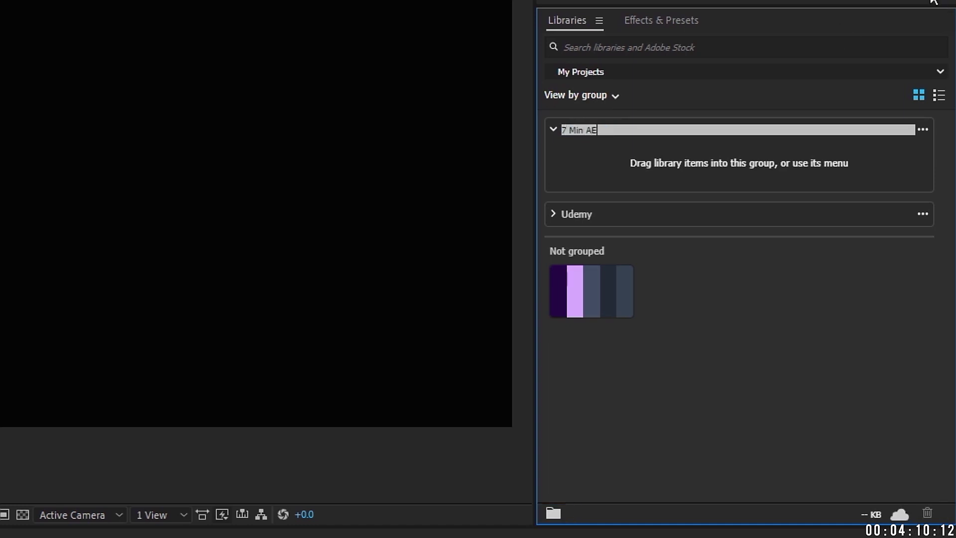
{"action": "left_click", "coordinate": [714, 309]}
{"action": "left_click_drag", "start_coordinate": [619, 299], "coordinate": [614, 154]}
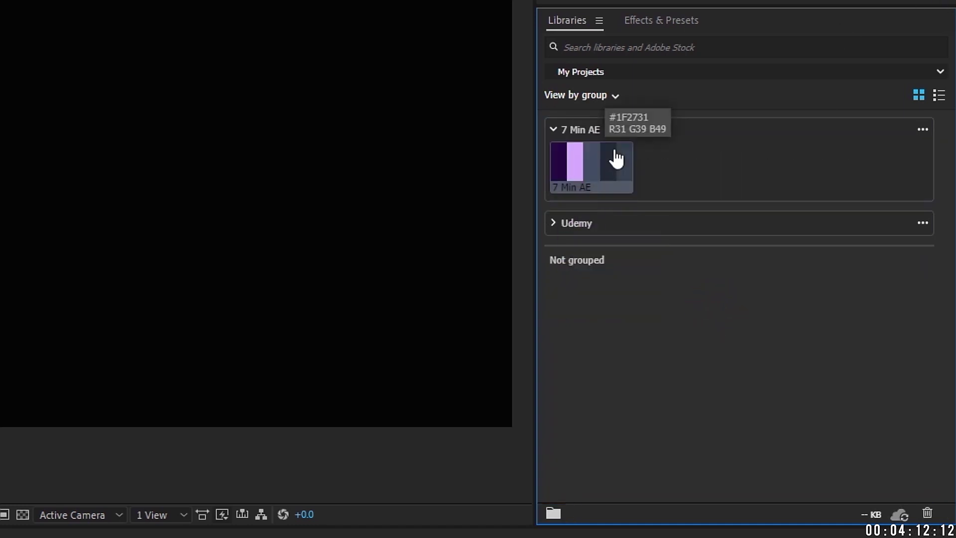
{"action": "left_click", "coordinate": [553, 130]}
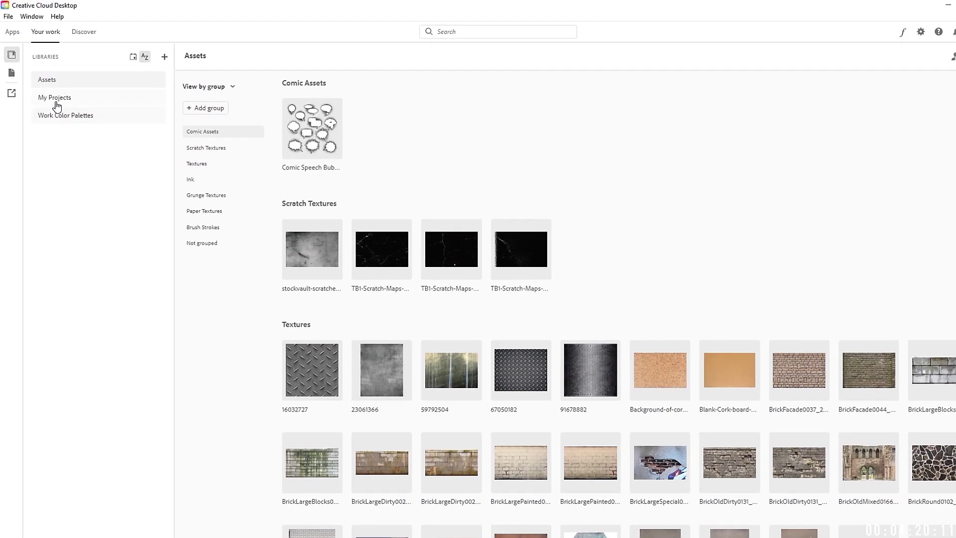
Open the My Projects library in Creative Cloud Desktop and in Illustrator, viewing it by group in Illustrator
{"action": "left_click", "coordinate": [55, 98]}
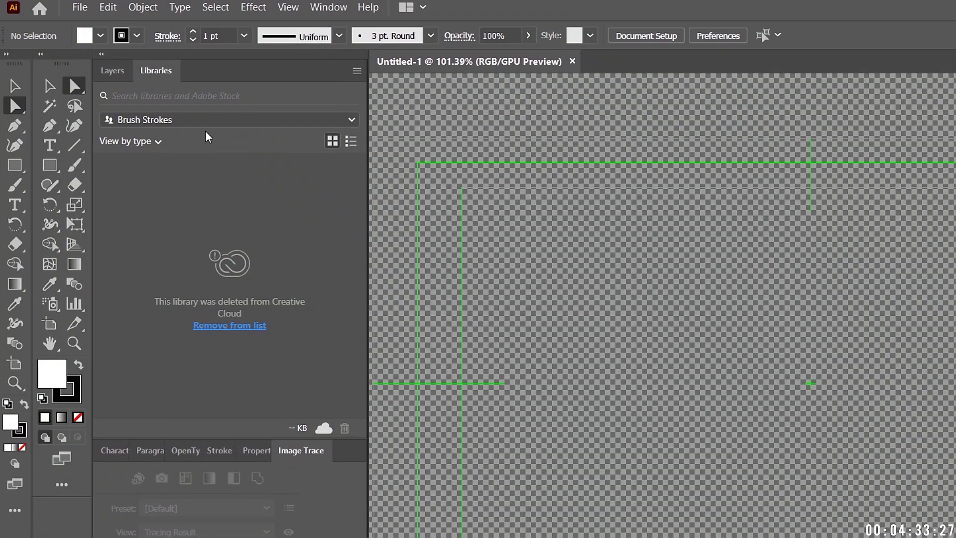
{"action": "left_click", "coordinate": [209, 121]}
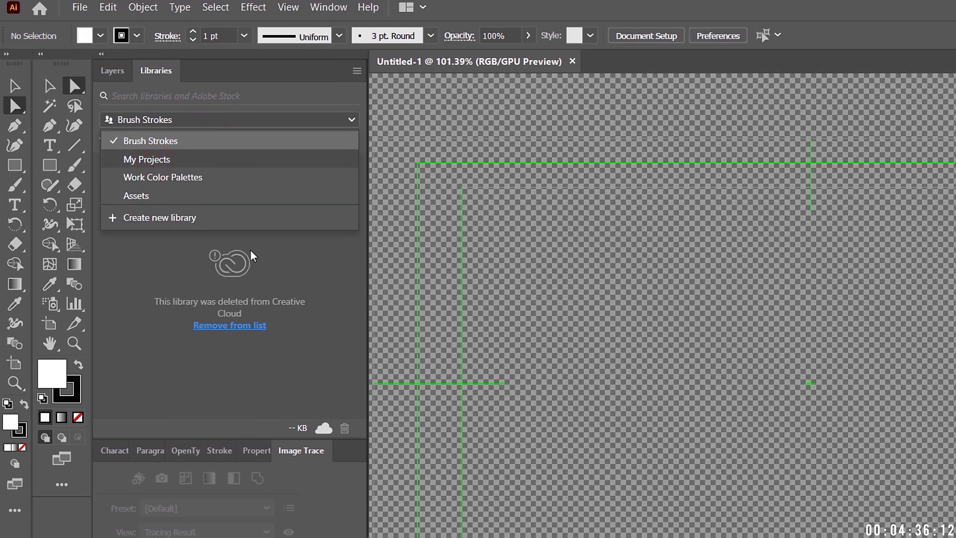
{"action": "left_click", "coordinate": [154, 160]}
{"action": "left_click", "coordinate": [157, 141]}
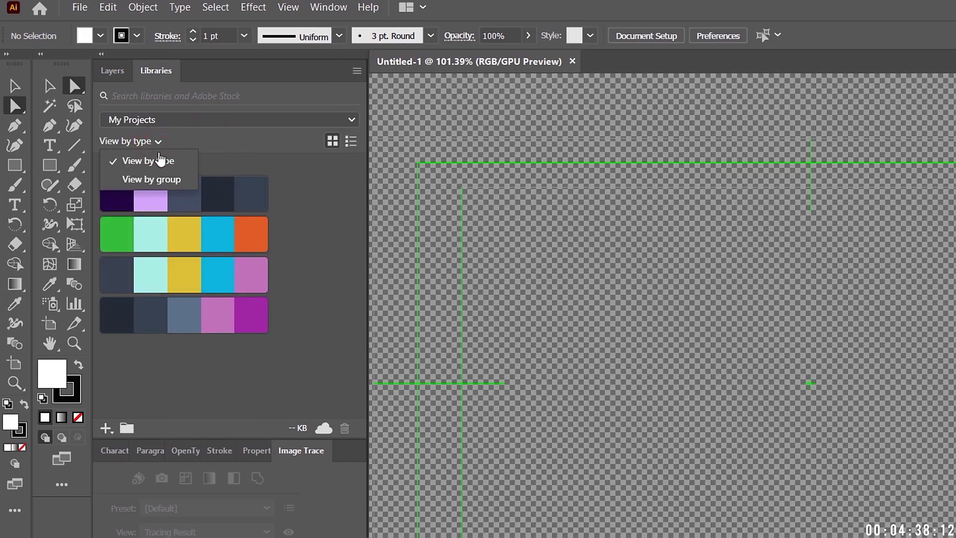
{"action": "left_click", "coordinate": [160, 181]}
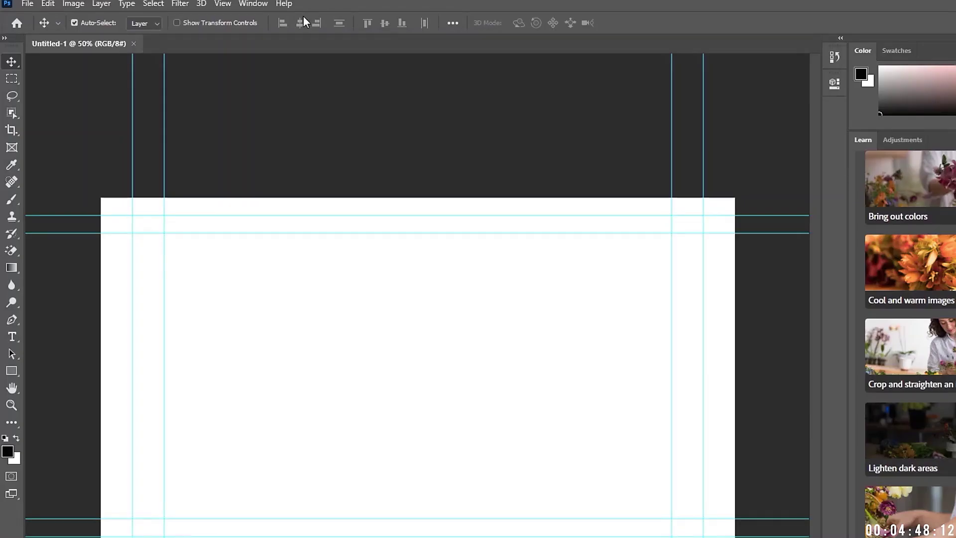
In Photoshop, show the Libraries, open My Projects and view its color themes by group
{"action": "left_click", "coordinate": [253, 4]}
{"action": "left_click", "coordinate": [281, 308]}
{"action": "left_click", "coordinate": [902, 191]}
{"action": "left_click", "coordinate": [598, 214]}
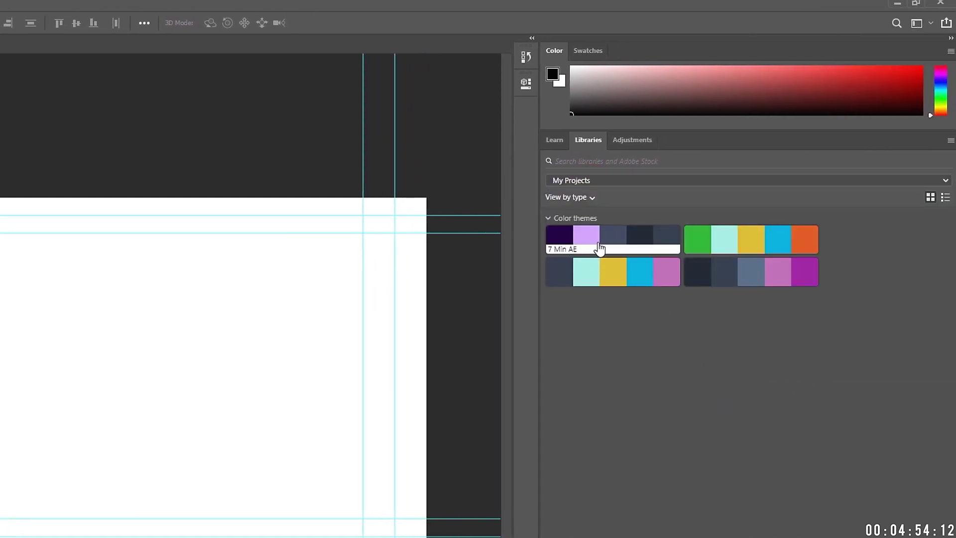
{"action": "left_click", "coordinate": [589, 198]}
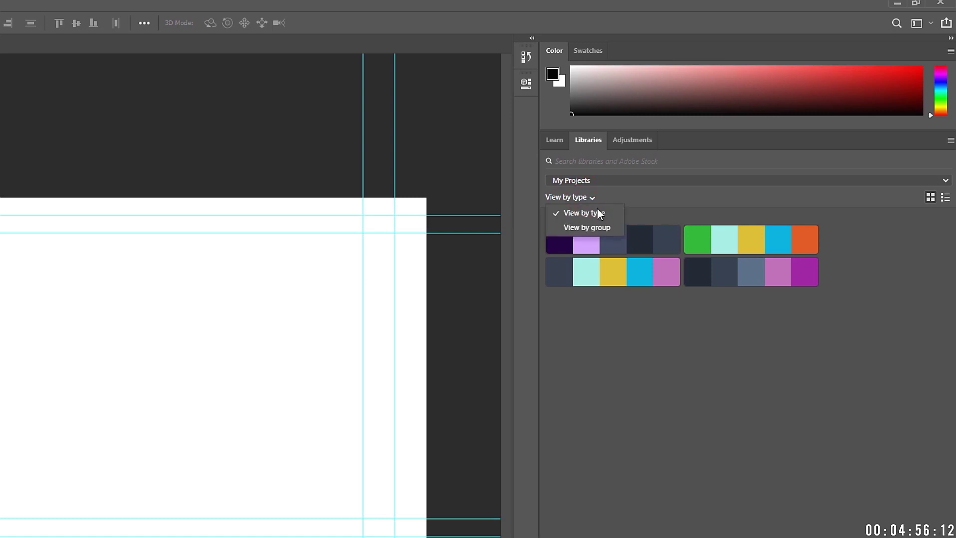
{"action": "left_click", "coordinate": [597, 224]}
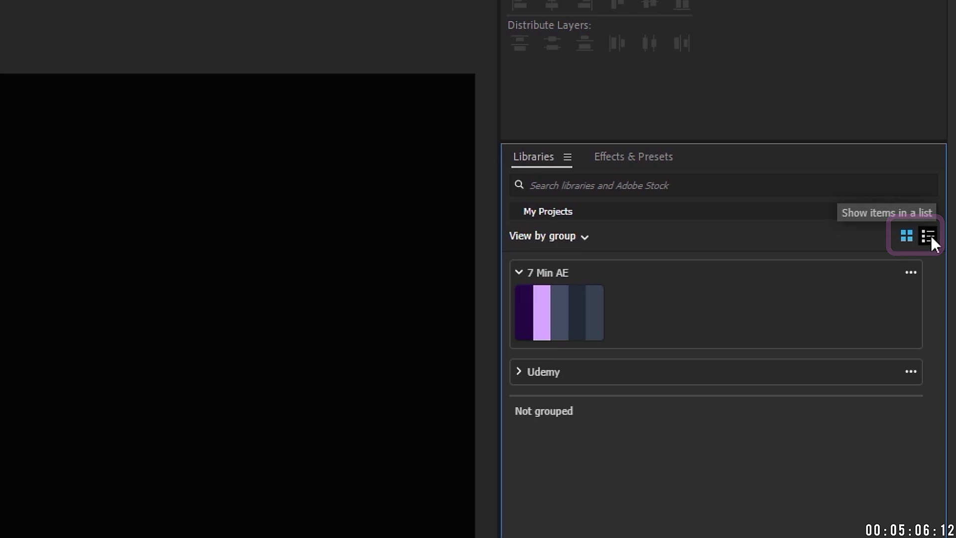
In After Effects, try the list view for the My Projects library items and return to the thumbnail view
{"action": "left_click", "coordinate": [929, 236]}
{"action": "left_click", "coordinate": [906, 236]}
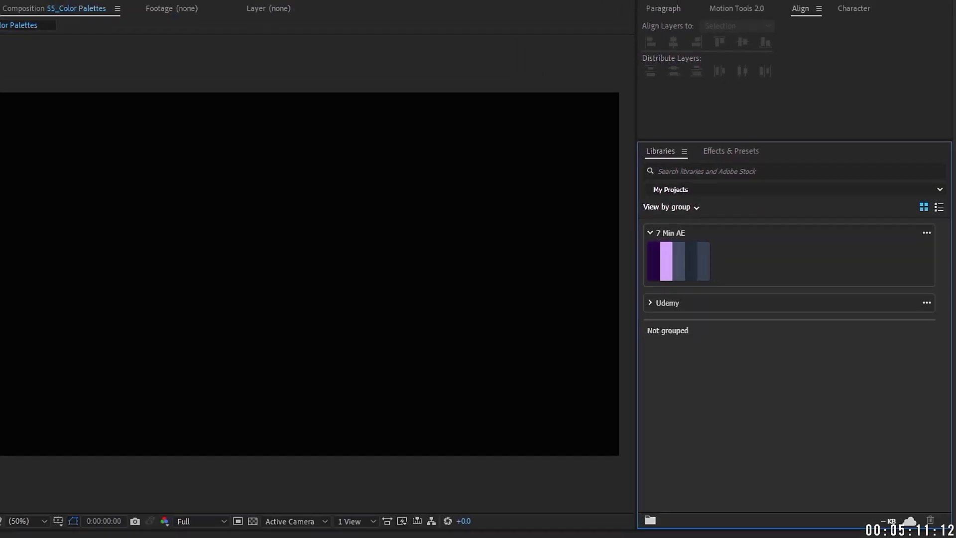
Create a solid layer colored with the light purple sampled from the 7 Min AE palette
{"action": "left_click", "coordinate": [84, 16]}
{"action": "mouse_move", "coordinate": [98, 28]}
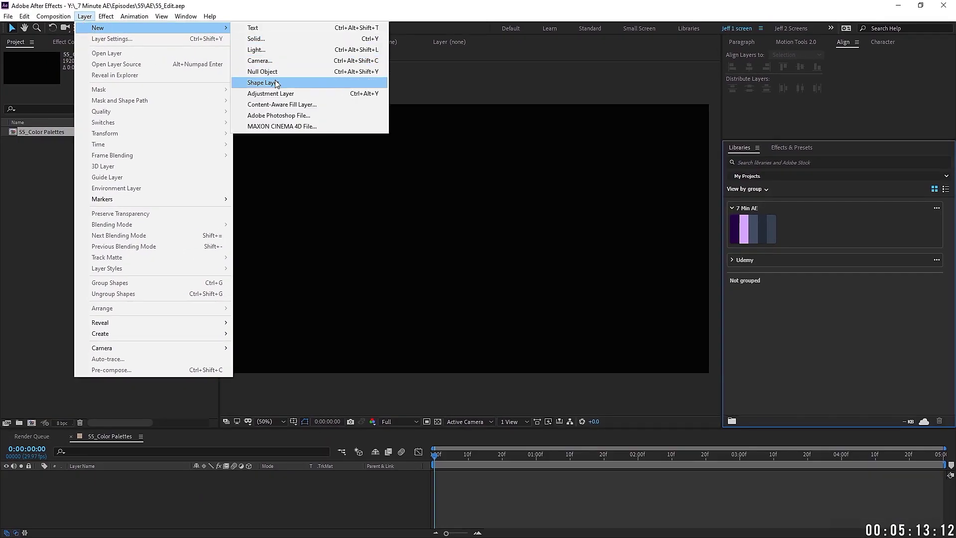
{"action": "left_click", "coordinate": [258, 38]}
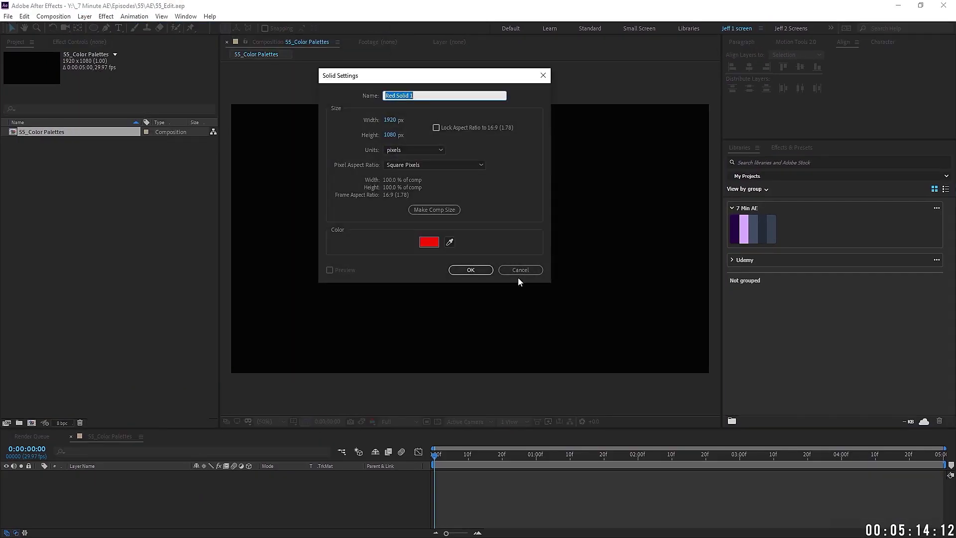
{"action": "left_click", "coordinate": [449, 242]}
{"action": "left_click", "coordinate": [743, 229]}
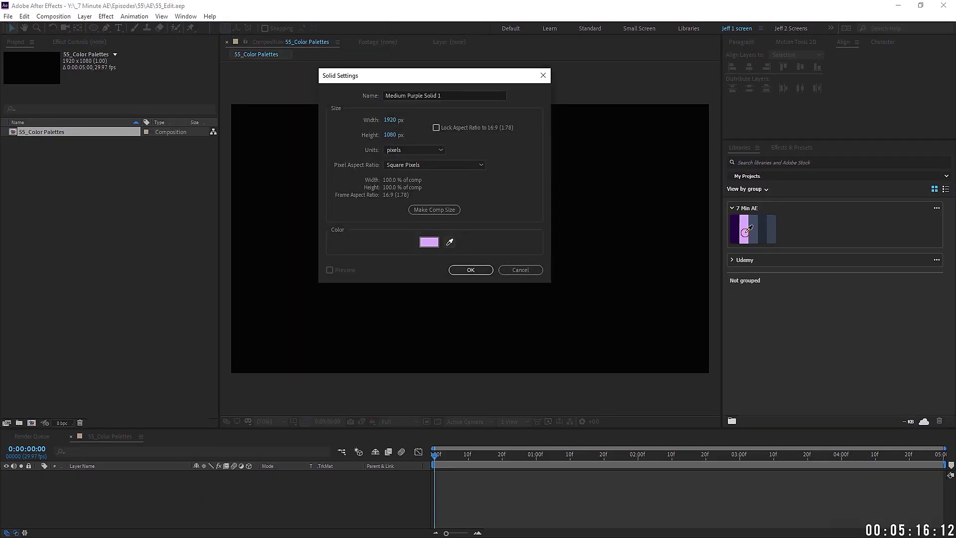
{"action": "left_click", "coordinate": [470, 270]}
Create a second solid layer colored with the darkest purple sampled from the 7 Min AE palette
{"action": "left_click", "coordinate": [84, 16]}
{"action": "left_click", "coordinate": [259, 38]}
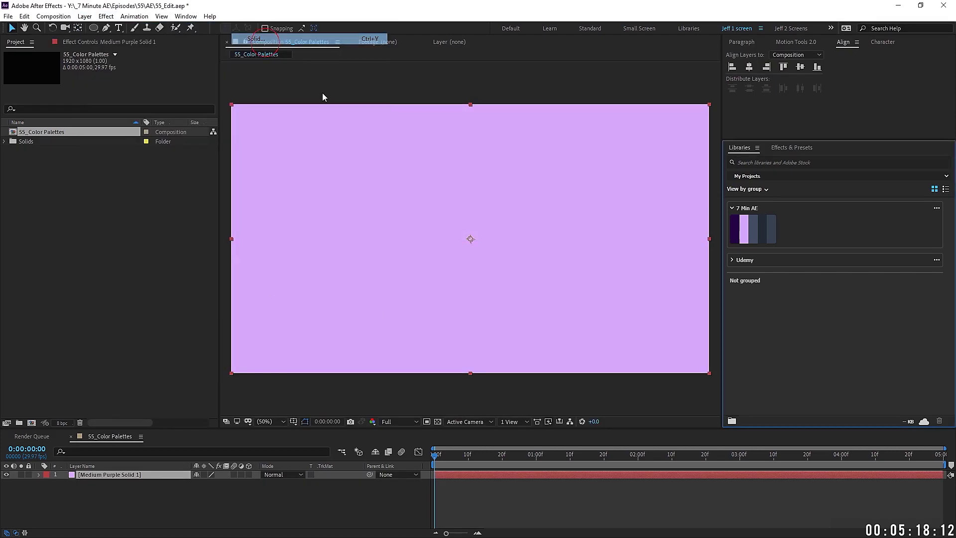
{"action": "left_click", "coordinate": [449, 243]}
{"action": "left_click", "coordinate": [734, 229]}
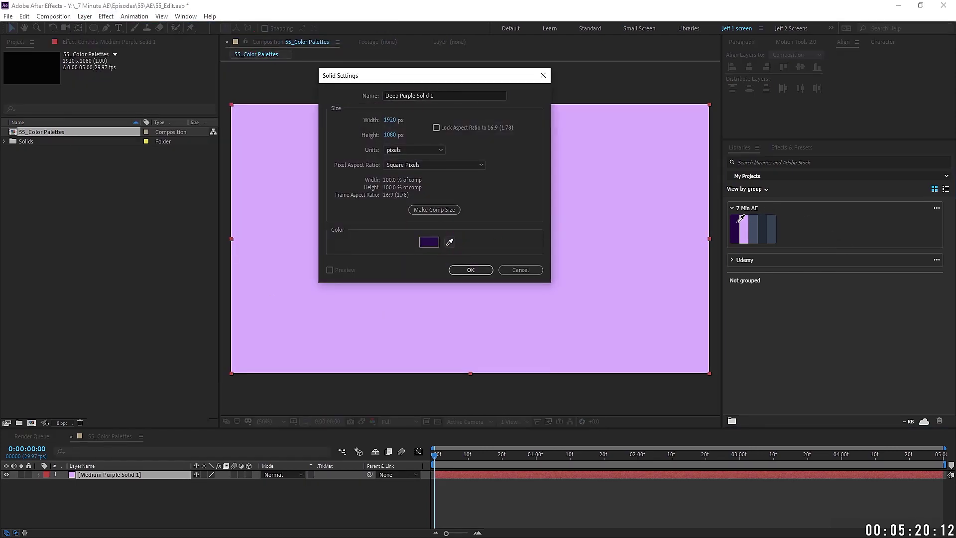
{"action": "left_click", "coordinate": [479, 273]}
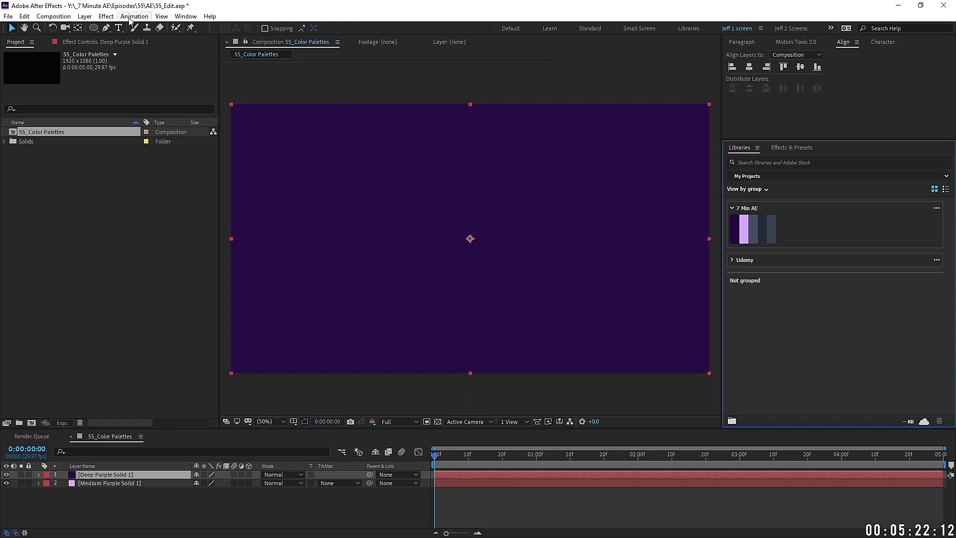
Create a third solid layer colored with the dark blue, the fourth color of the 7 Min AE palette
{"action": "left_click", "coordinate": [86, 16]}
{"action": "mouse_move", "coordinate": [124, 27]}
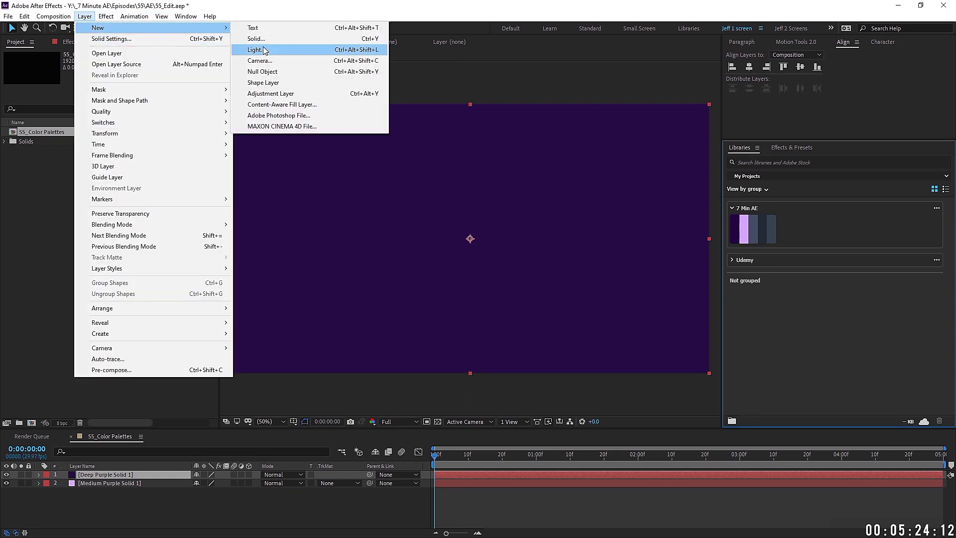
{"action": "left_click", "coordinate": [259, 39]}
{"action": "left_click", "coordinate": [450, 243]}
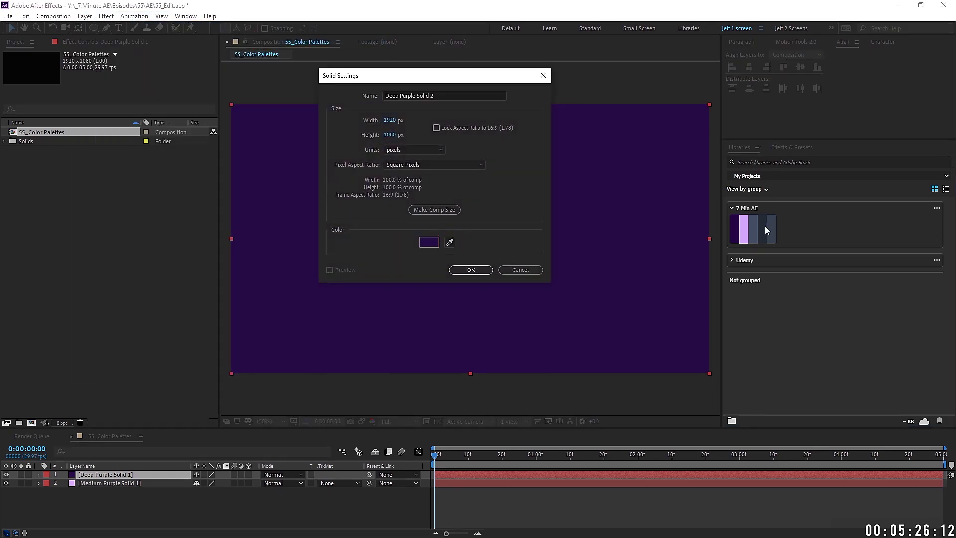
{"action": "left_click", "coordinate": [762, 227]}
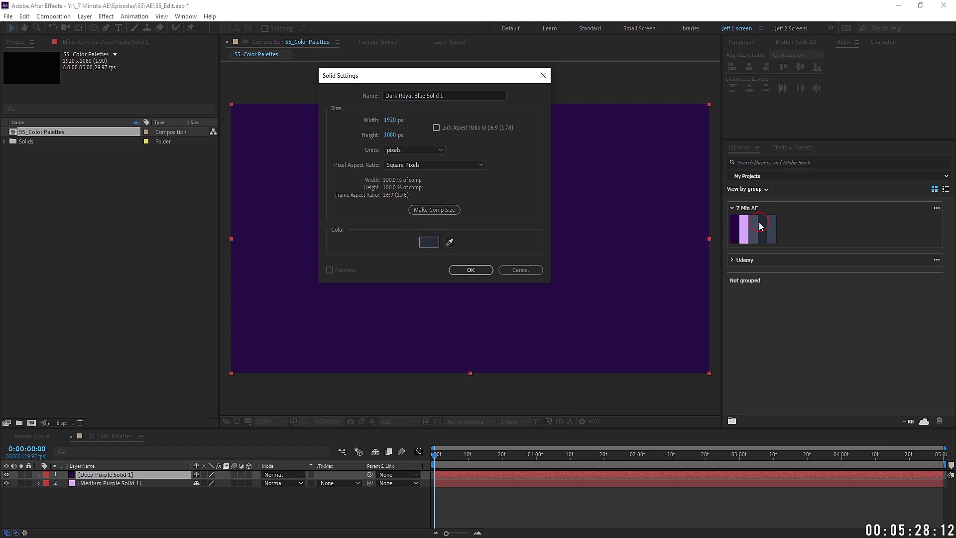
{"action": "left_click", "coordinate": [470, 270]}
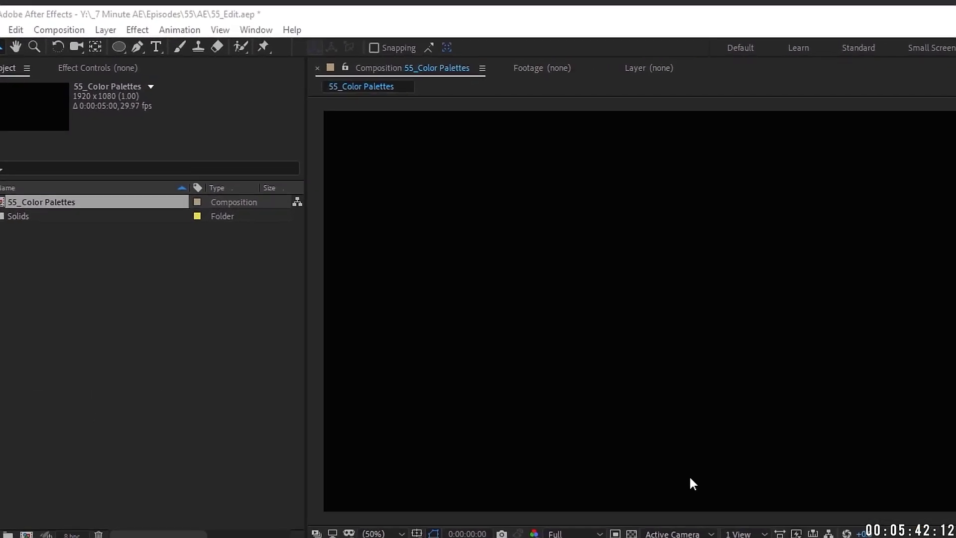
Open the Adobe Color Themes extension
{"action": "left_click", "coordinate": [255, 29]}
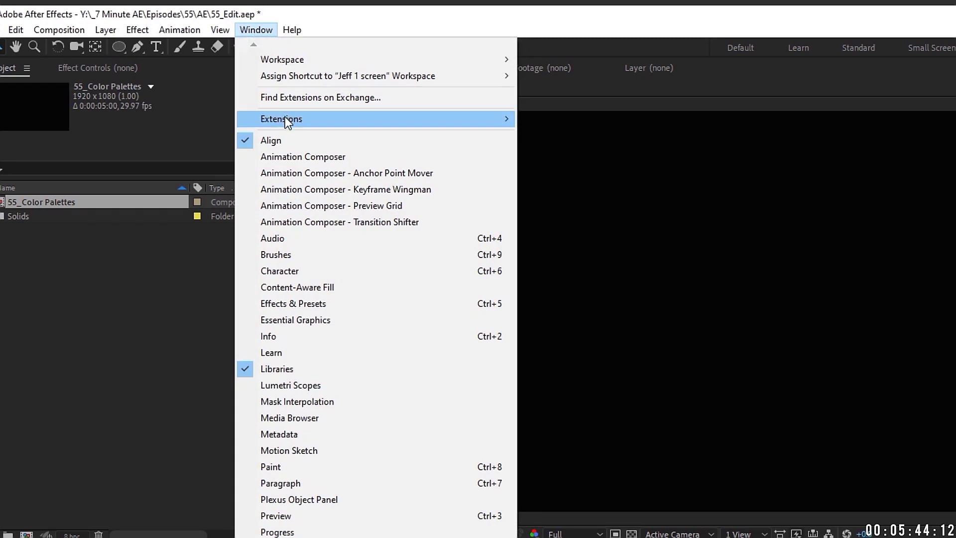
{"action": "mouse_move", "coordinate": [284, 119]}
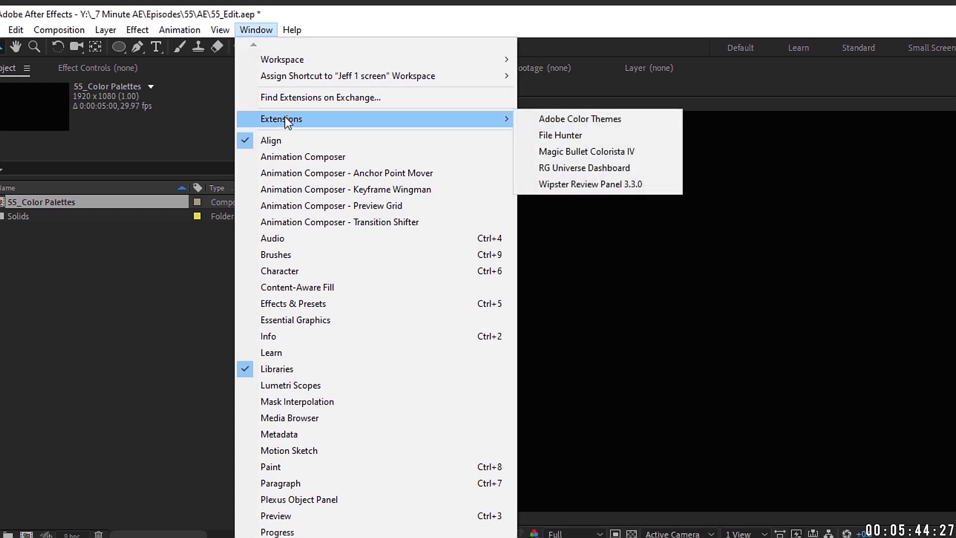
{"action": "left_click", "coordinate": [556, 121]}
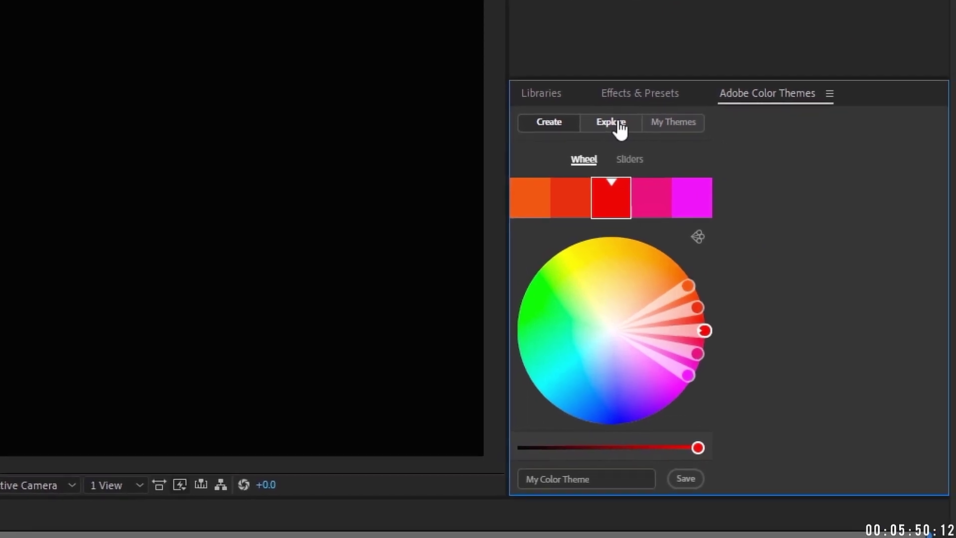
View the color wheel for creating themes and check the filter choices for exploring published themes
{"action": "left_click", "coordinate": [586, 160]}
{"action": "left_click", "coordinate": [611, 122]}
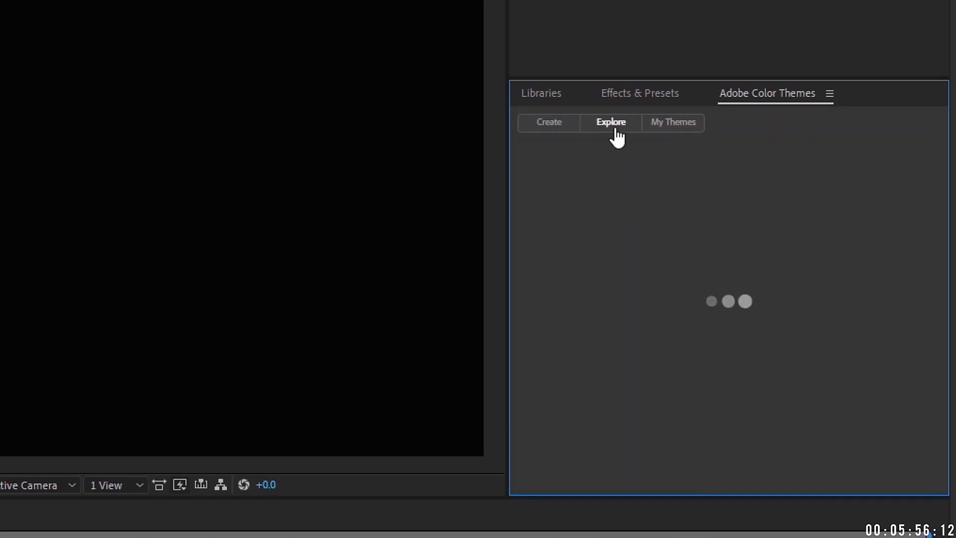
{"action": "left_click", "coordinate": [609, 195]}
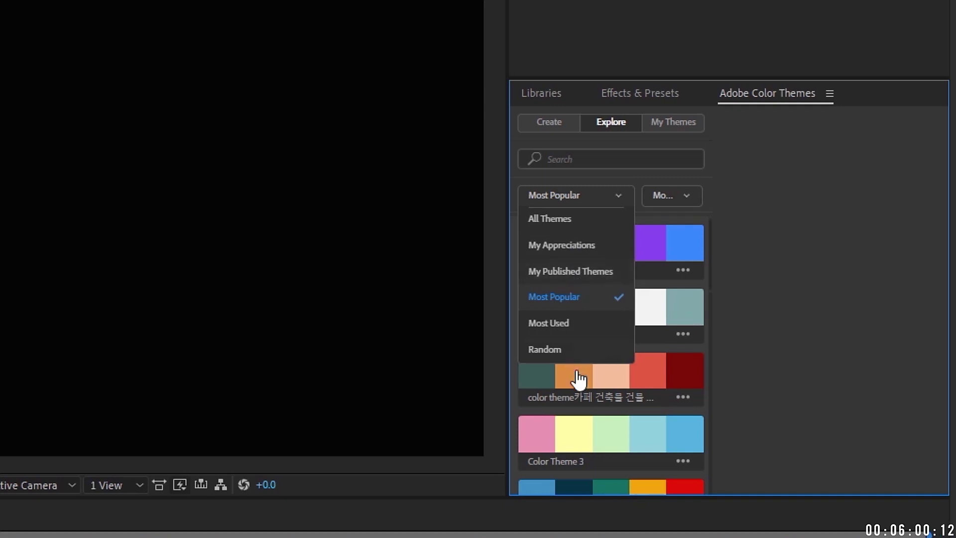
{"action": "left_click", "coordinate": [740, 317]}
Show the saved themes of all libraries in Adobe Color Themes and look through the Work Color Palettes and My Projects themes
{"action": "left_click", "coordinate": [671, 128]}
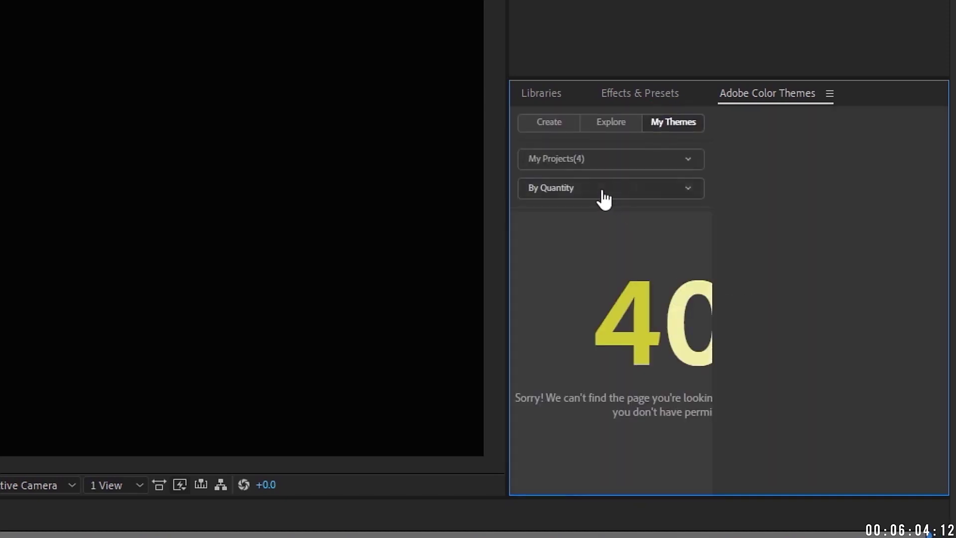
{"action": "left_click", "coordinate": [589, 166]}
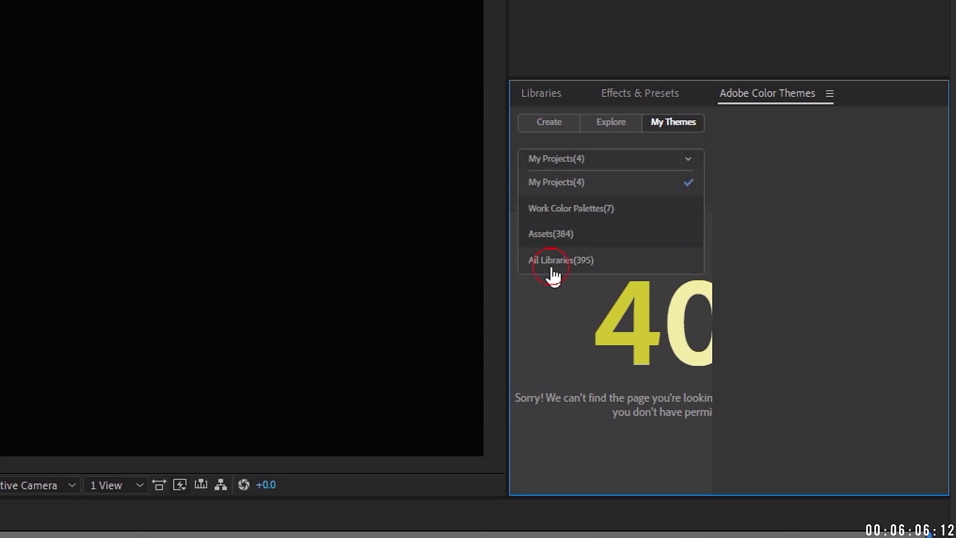
{"action": "left_click", "coordinate": [553, 273]}
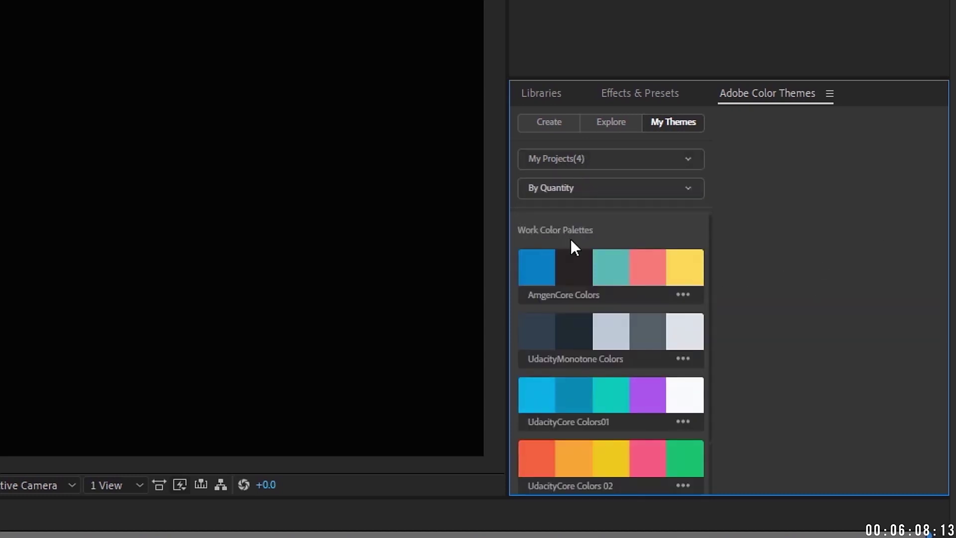
{"action": "scroll", "coordinate": [569, 300], "scroll_direction": "down", "scroll_amount": 1}
{"action": "scroll", "coordinate": [570, 307], "scroll_direction": "down", "scroll_amount": 5}
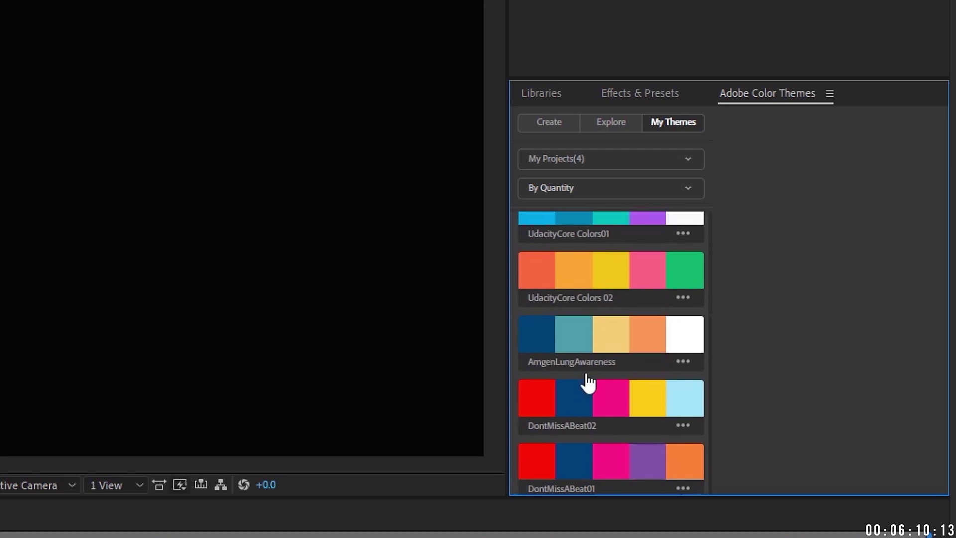
{"action": "scroll", "coordinate": [575, 424], "scroll_direction": "down", "scroll_amount": 2}
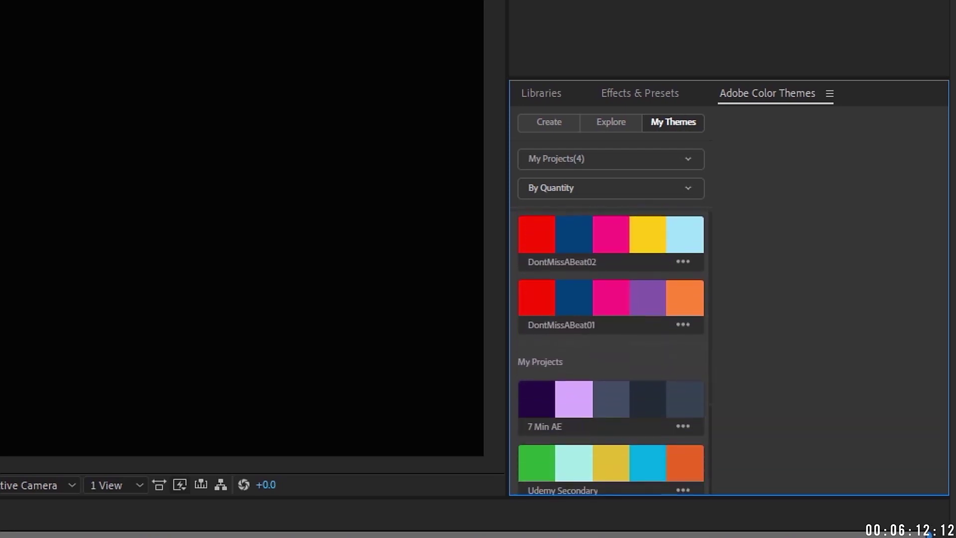
{"action": "scroll", "coordinate": [590, 372], "scroll_direction": "up", "scroll_amount": 6}
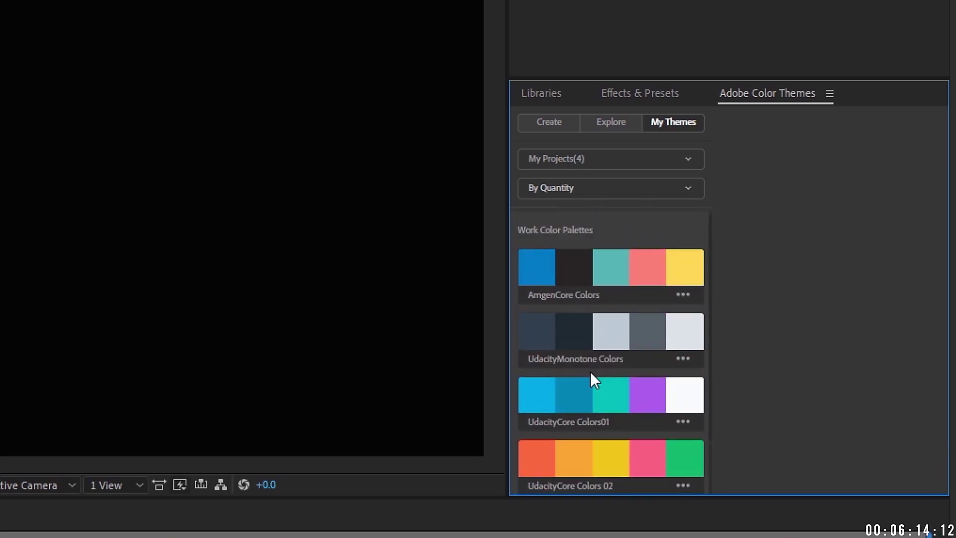
{"action": "scroll", "coordinate": [573, 234], "scroll_direction": "down", "scroll_amount": 6}
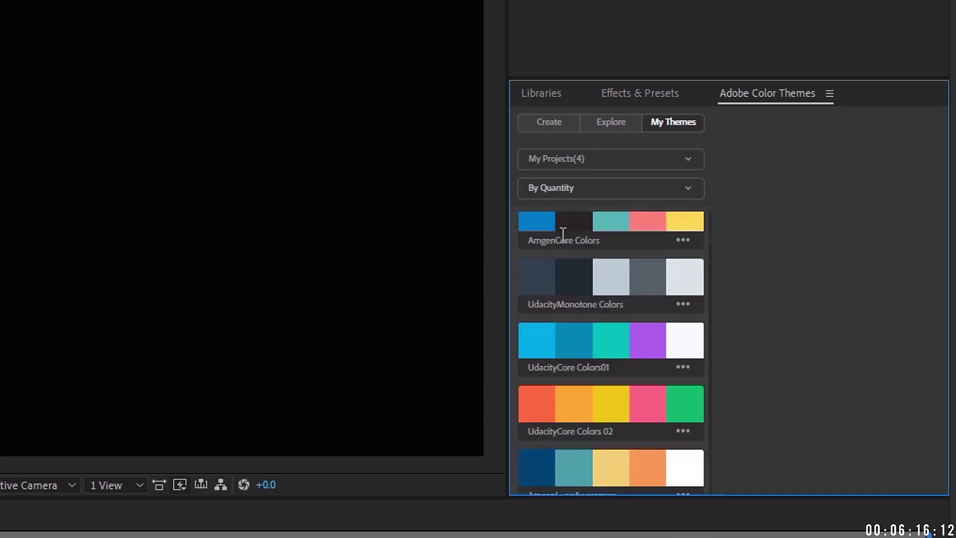
{"action": "scroll", "coordinate": [577, 372], "scroll_direction": "up", "scroll_amount": 6}
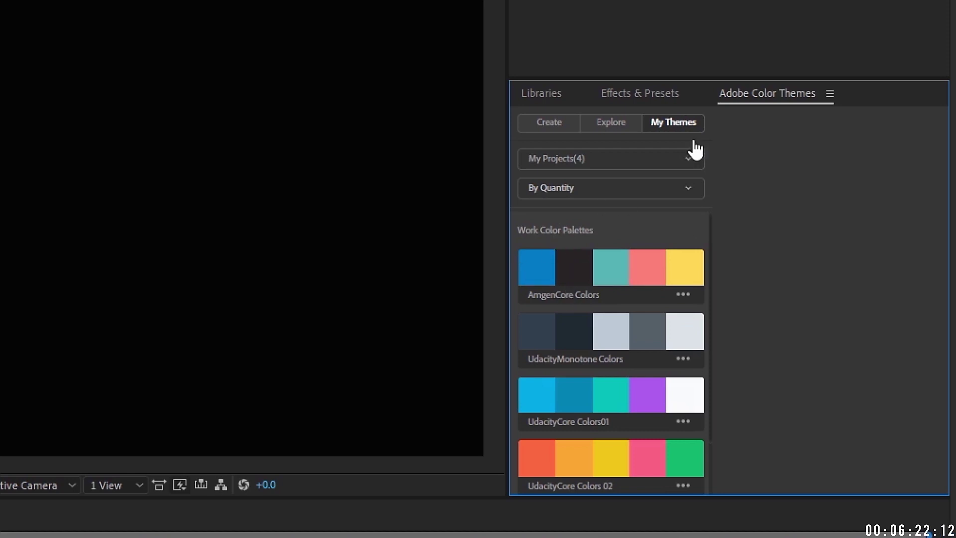
Compare the grouped 7 Min AE and Udemy palettes in Libraries with the ungrouped list in Adobe Color Themes
{"action": "left_click", "coordinate": [545, 95]}
{"action": "left_click", "coordinate": [527, 209]}
{"action": "left_click", "coordinate": [527, 210]}
{"action": "left_click", "coordinate": [528, 306]}
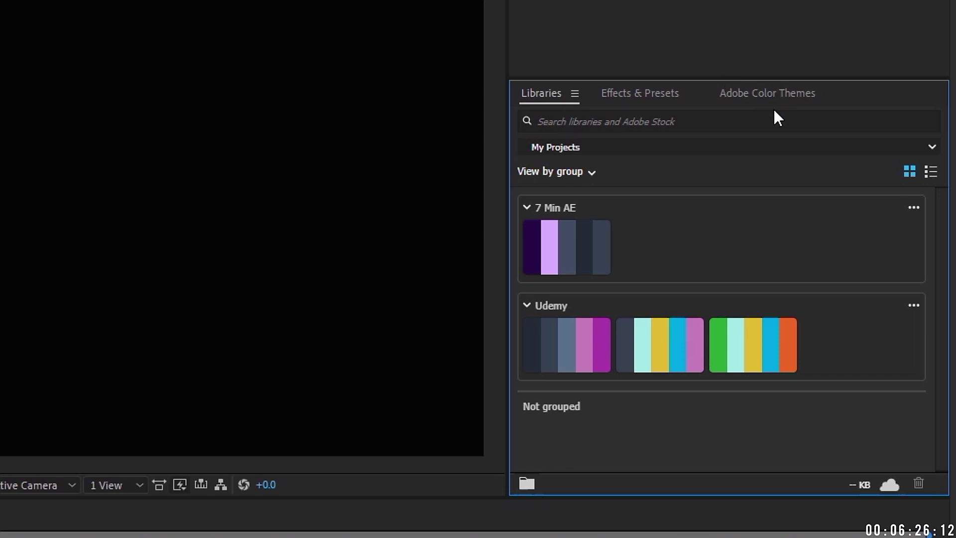
{"action": "left_click", "coordinate": [766, 100]}
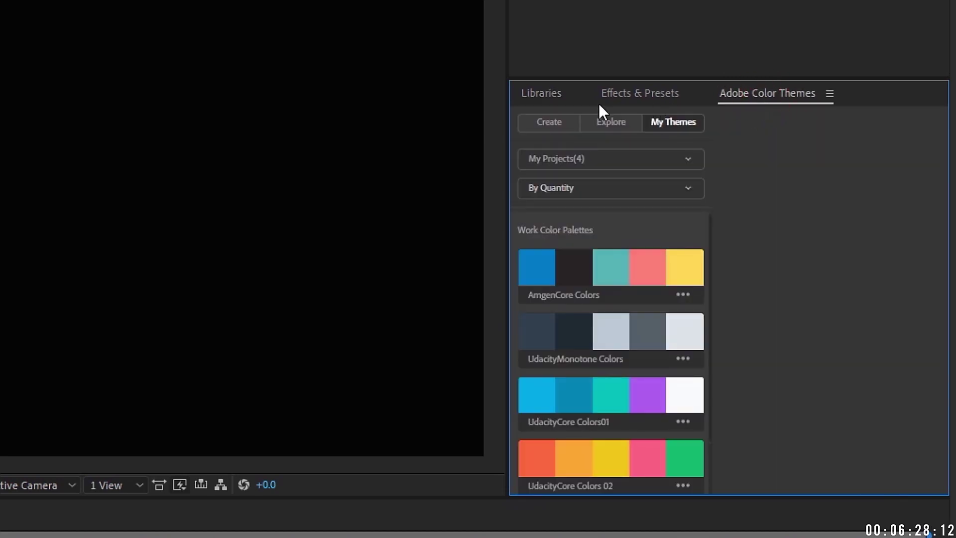
{"action": "left_click", "coordinate": [542, 95]}
{"action": "left_click", "coordinate": [526, 306]}
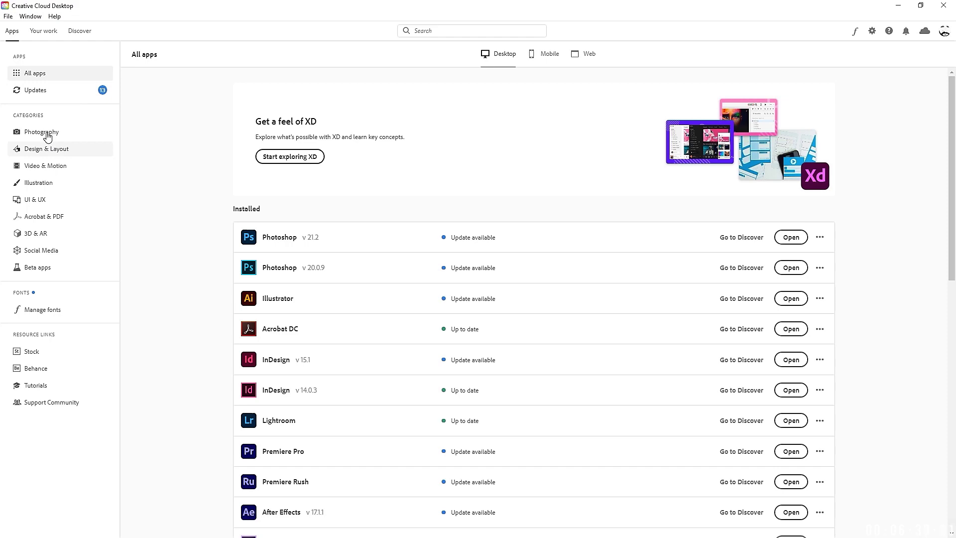
Switch to Creative Cloud Desktop, view the My Projects library and examine the option for adding a new library
{"action": "left_click", "coordinate": [45, 30]}
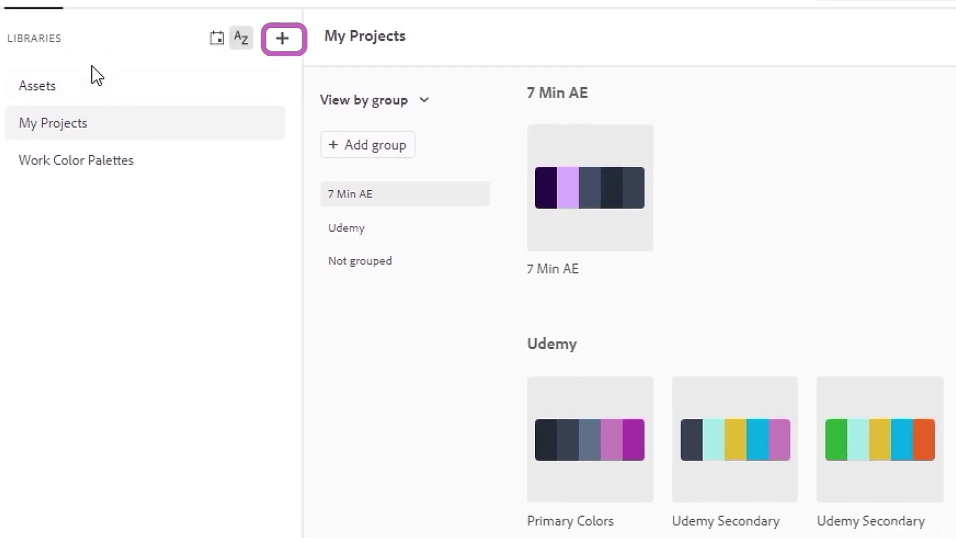
{"action": "left_click", "coordinate": [283, 38]}
{"action": "left_click", "coordinate": [349, 74]}
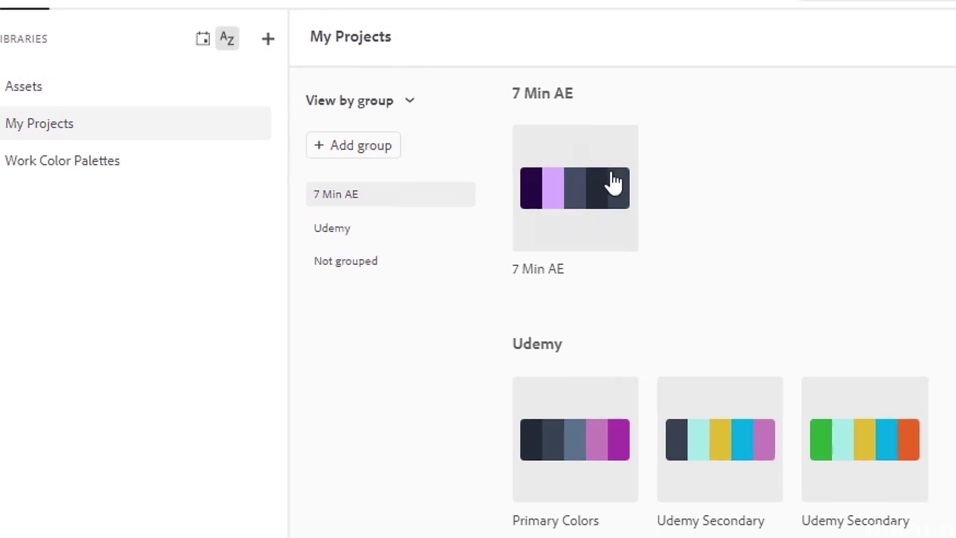
Examine the invitation and permission options for sharing My Projects, and return to that library
{"action": "left_click", "coordinate": [868, 76]}
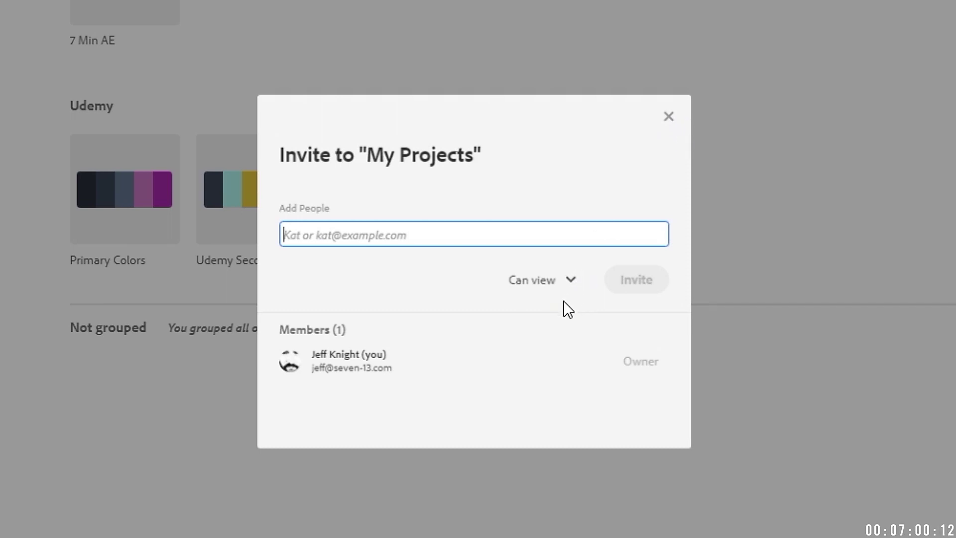
{"action": "left_click", "coordinate": [569, 282]}
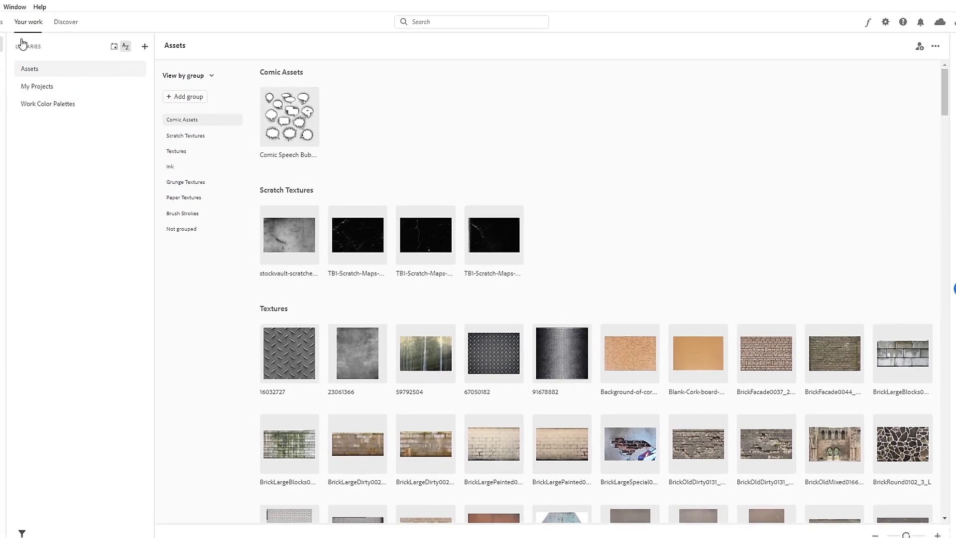
{"action": "left_click", "coordinate": [52, 92]}
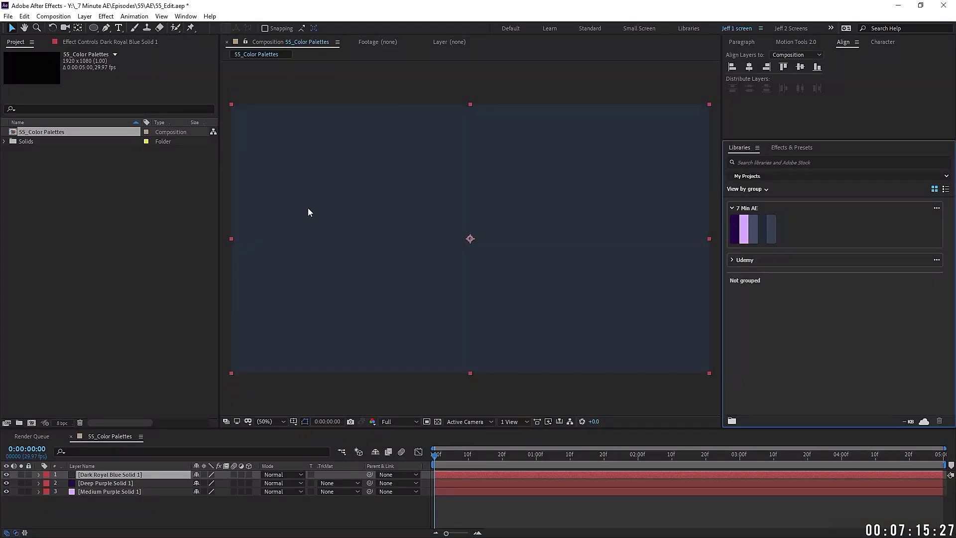
In After Effects, delete all three solid layers from the 55_Color Palettes composition and make the timeline area taller
{"action": "left_click", "coordinate": [111, 492], "text": "shift"}
{"action": "key", "text": "Delete"}
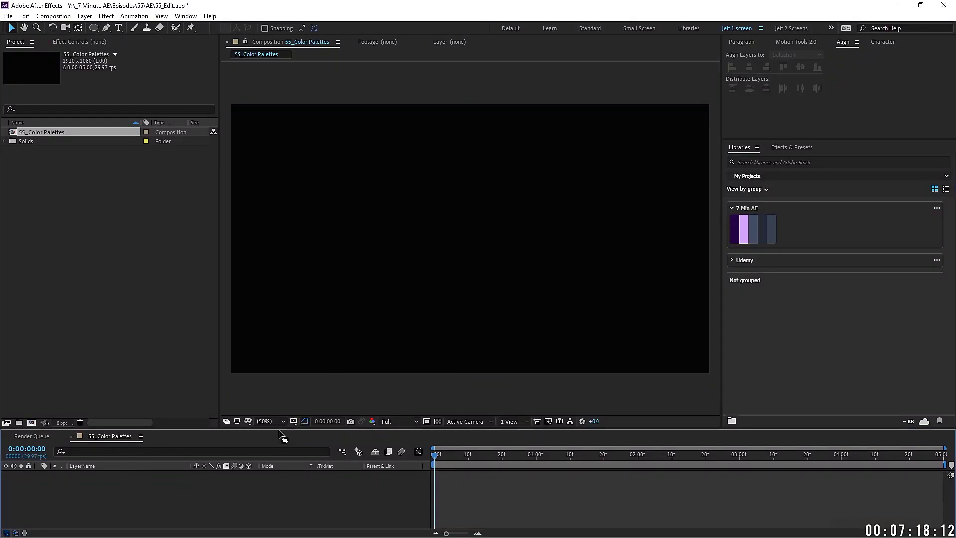
{"action": "left_click_drag", "start_coordinate": [284, 430], "coordinate": [293, 362]}
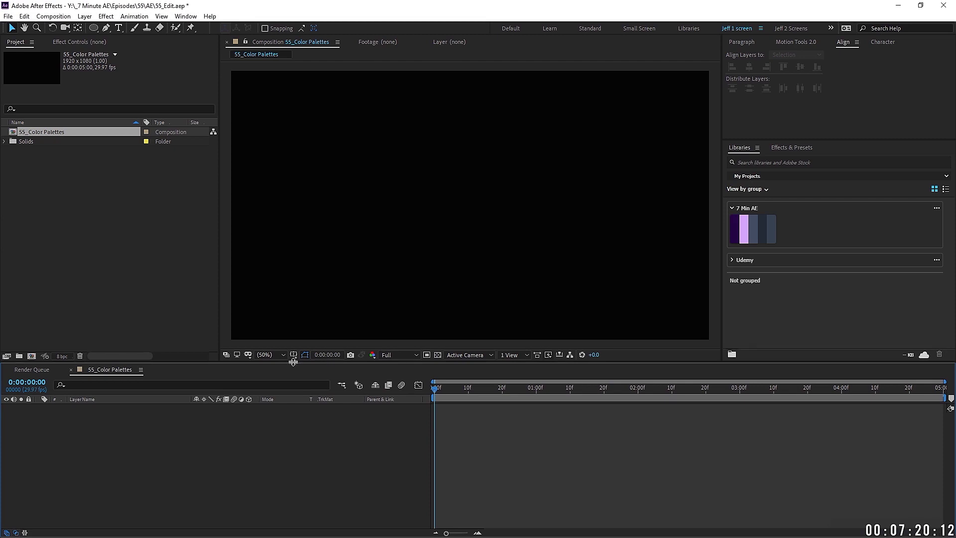